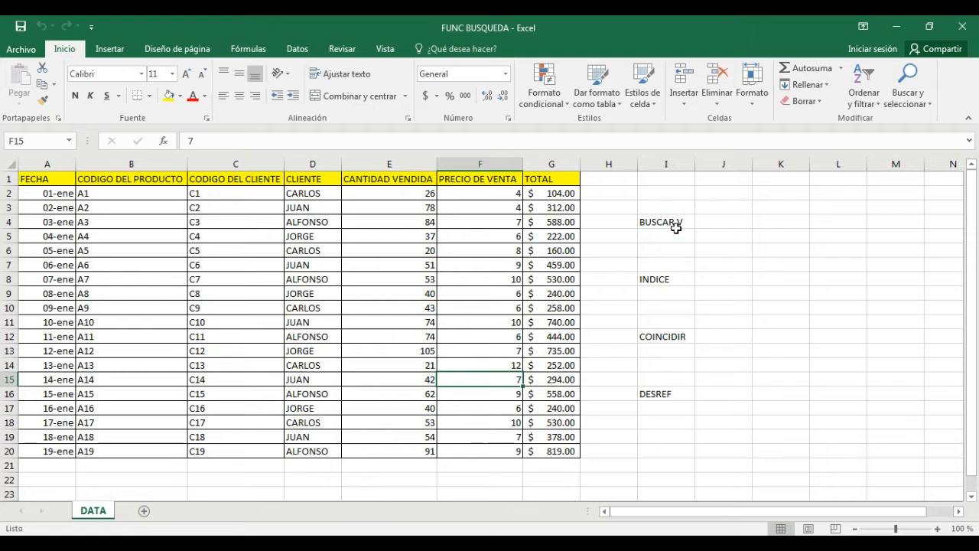
Examine the BUSCAR V label area and the sales table row for client code C6.
click(678, 223)
click(678, 241)
key(Down)
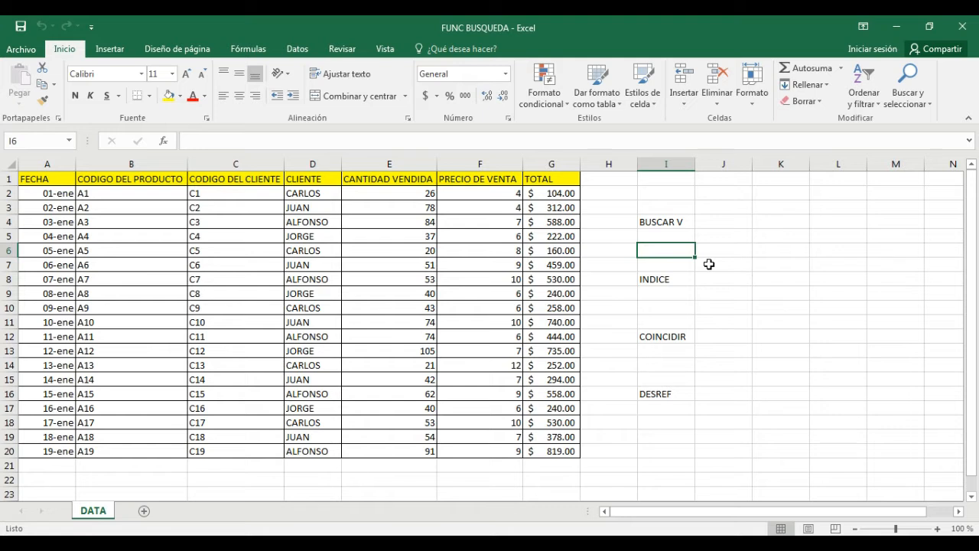
click(242, 265)
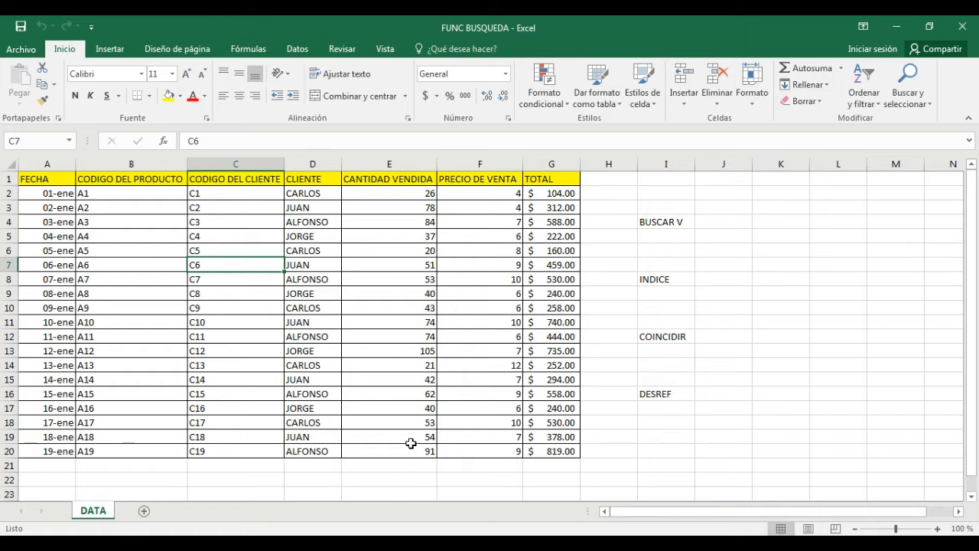
key(Right)
key(Right)
key(Right)
key(Right)
key(Right)
key(Right)
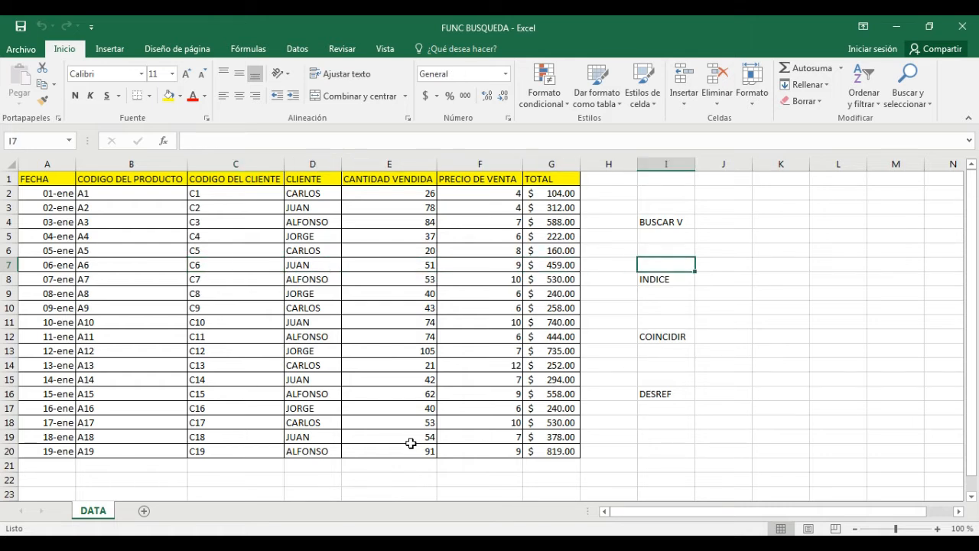
Enter a BUSCARV formula in I6 that looks up "C6" in columns C:G and returns column 2 with FALSO for an exact match.
key(Up)
text(+)
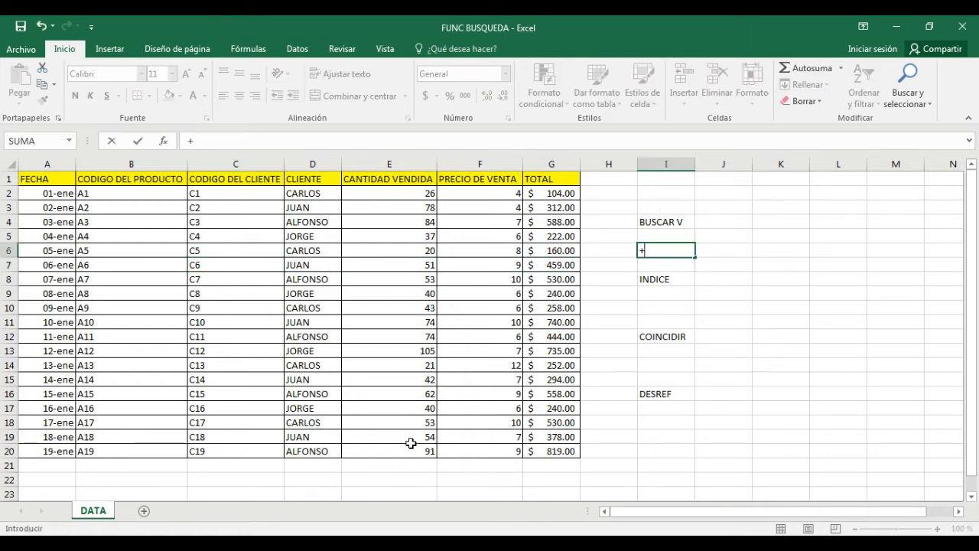
text(BUS)
key(Down)
key(Down)
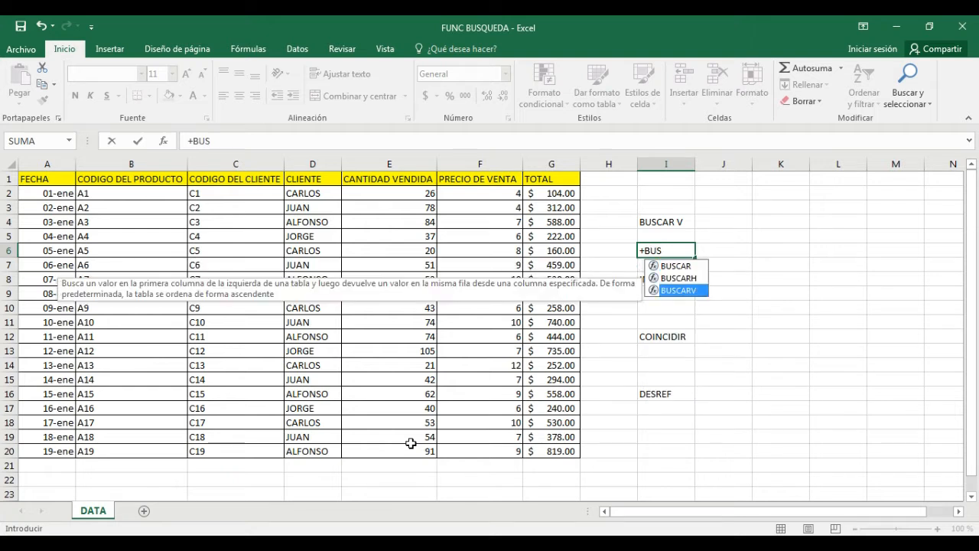
key(Tab)
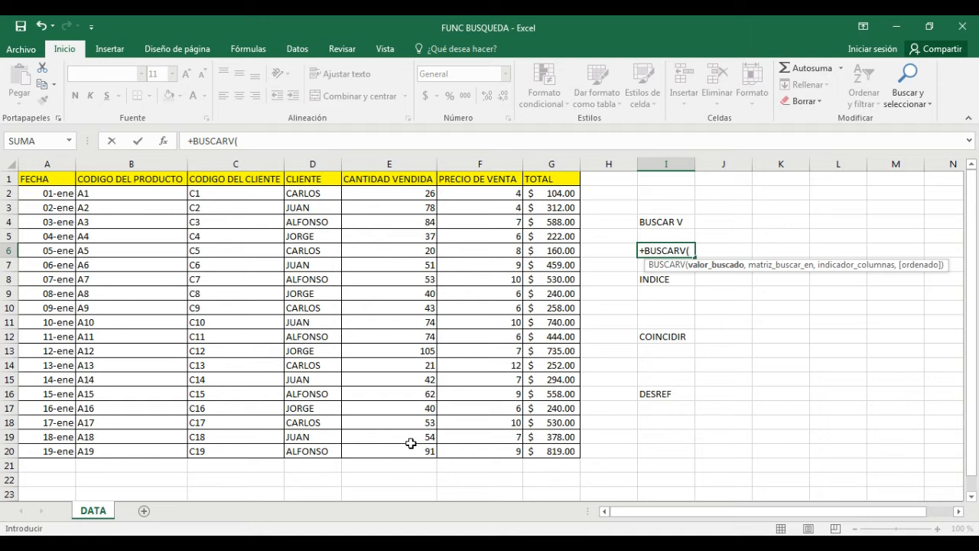
text("C6")
text(,)
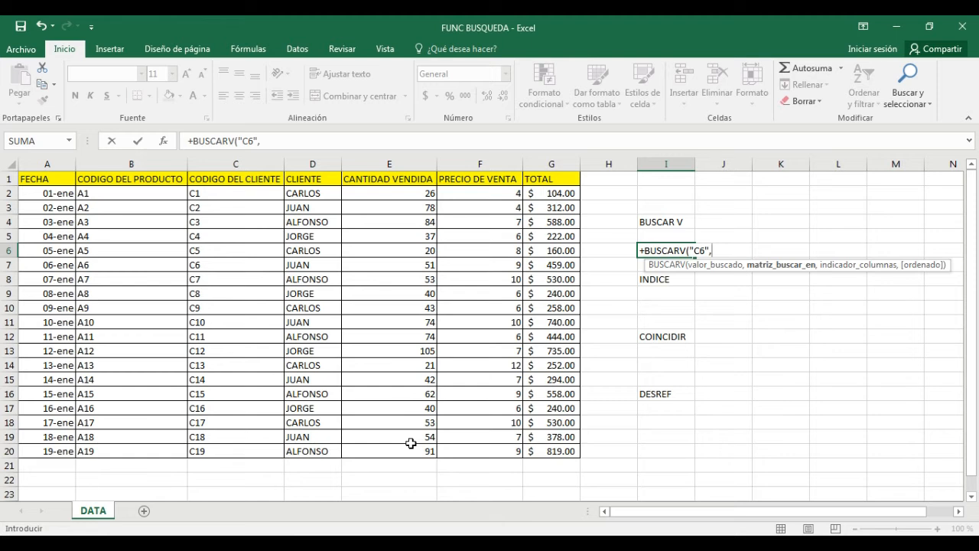
click(249, 157)
drag(351, 165, 533, 181)
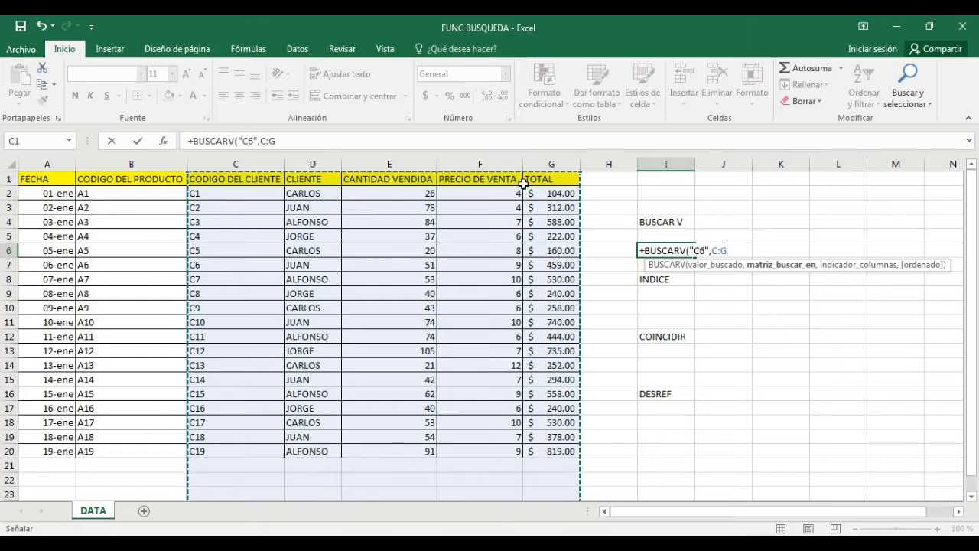
text(,2,)
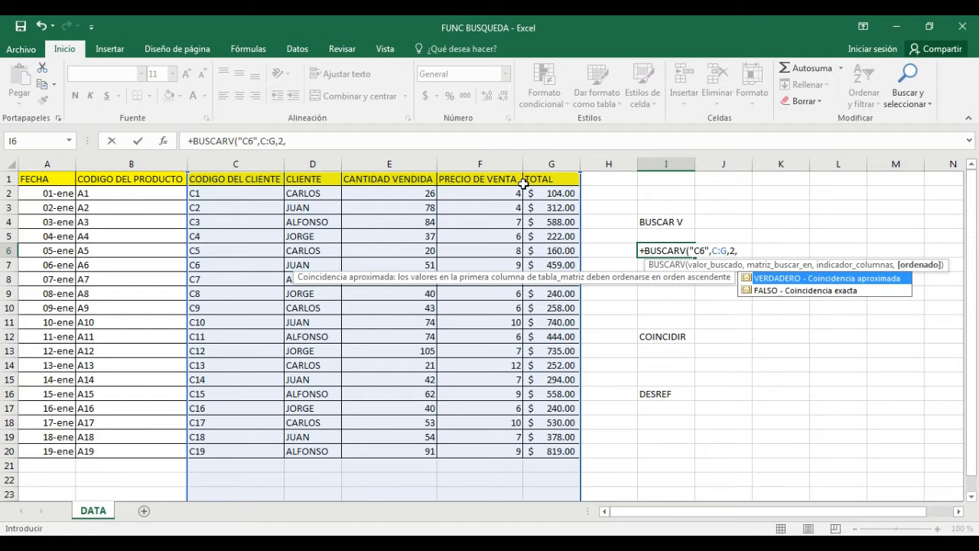
text(FALSO))
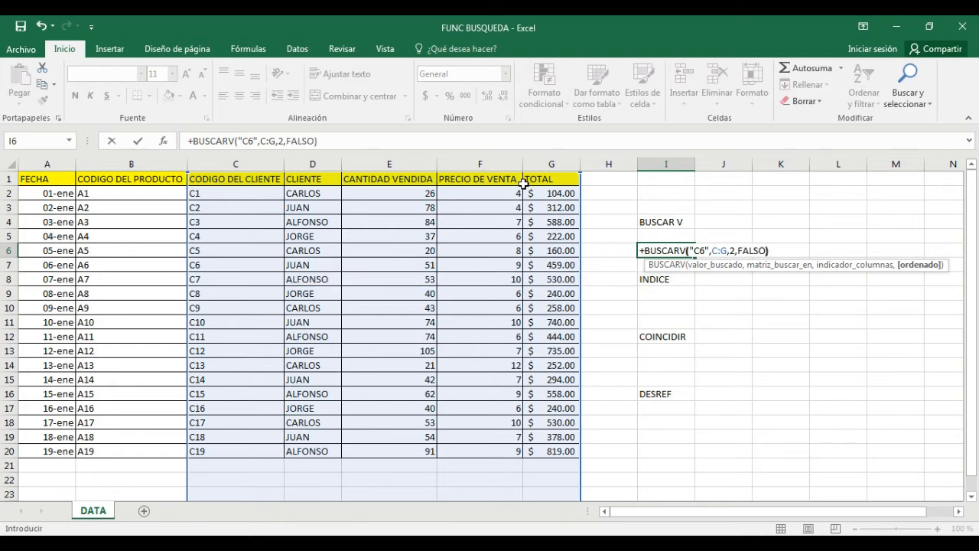
key(ctrl+Return)
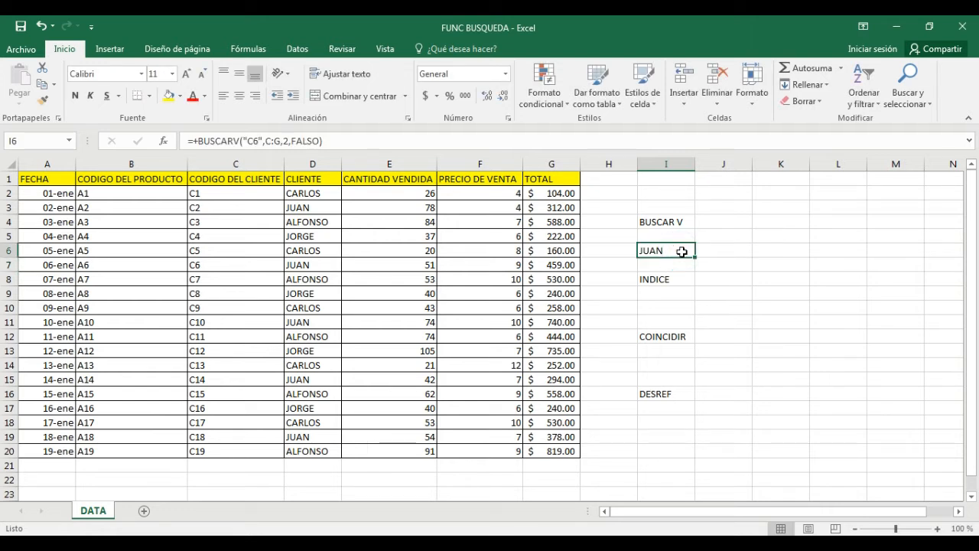
Compare the C6 row with the lookup, then set the column index of the BUSCARV formula in I6 to 3.
click(231, 260)
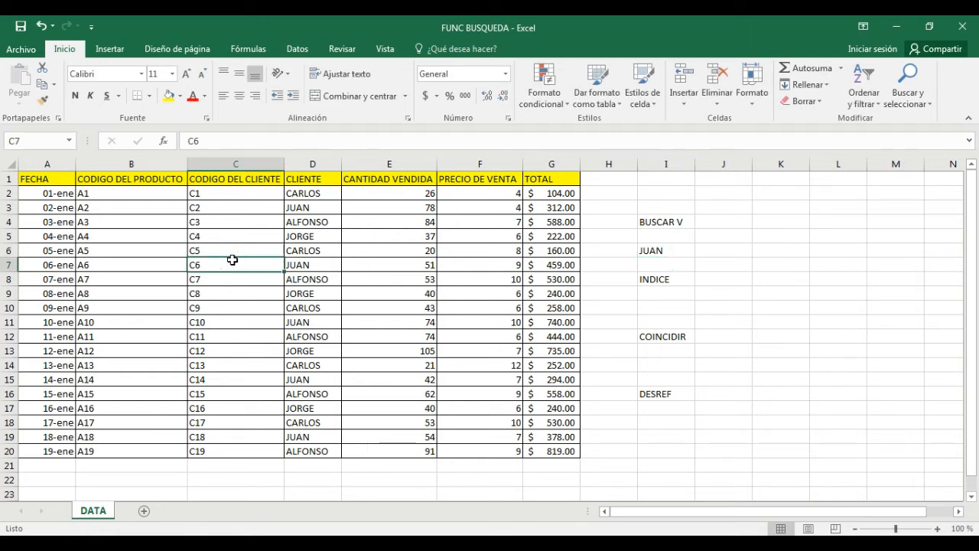
drag(231, 260, 304, 263)
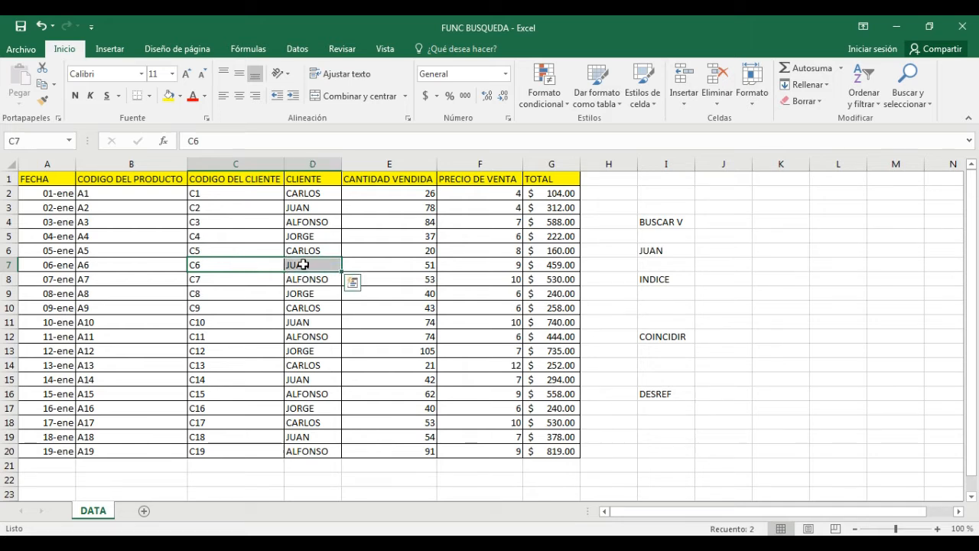
click(303, 264)
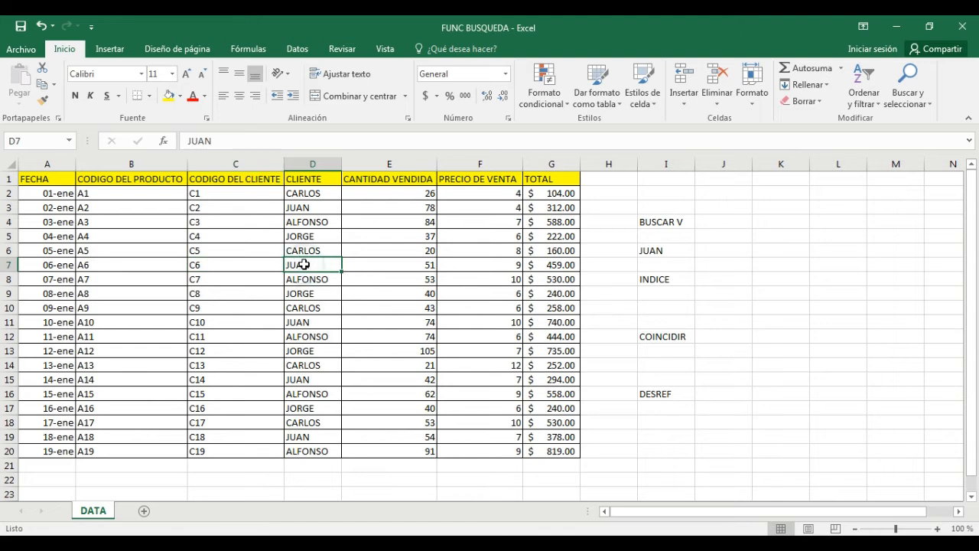
click(416, 265)
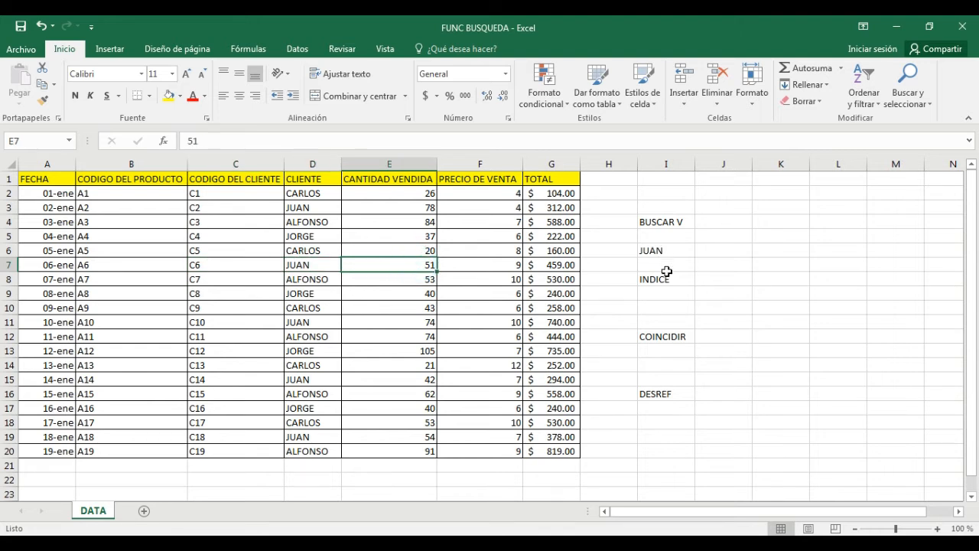
click(661, 253)
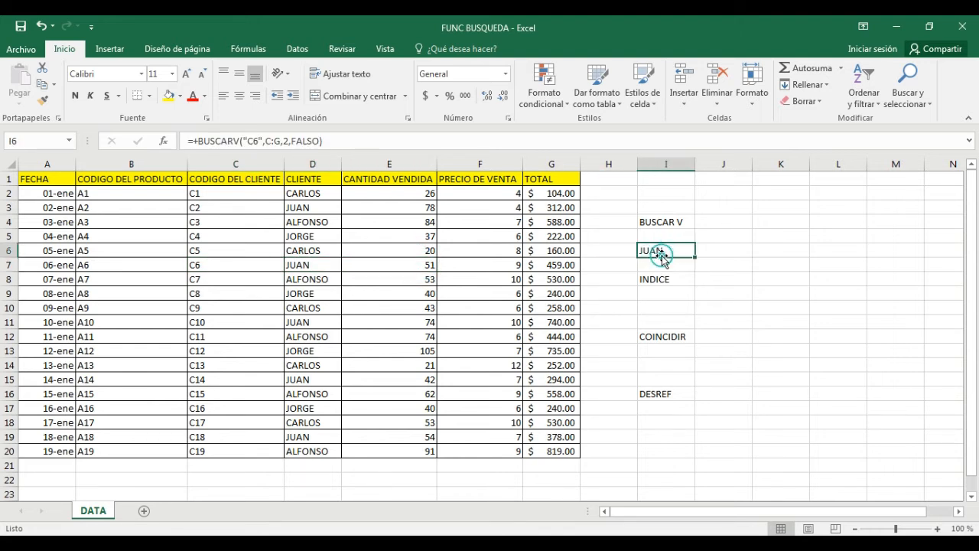
click(287, 141)
key(BackSpace)
text(3)
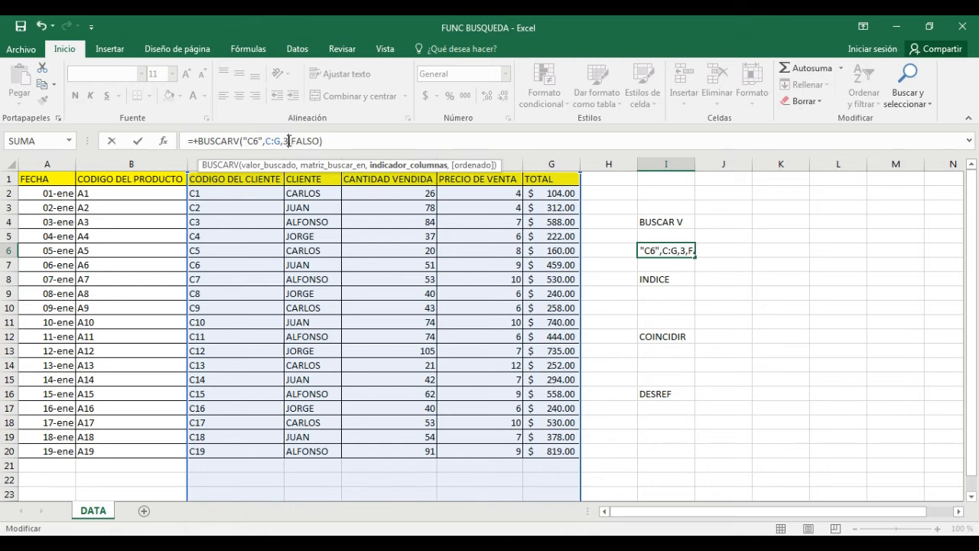
key(Return)
key(Up)
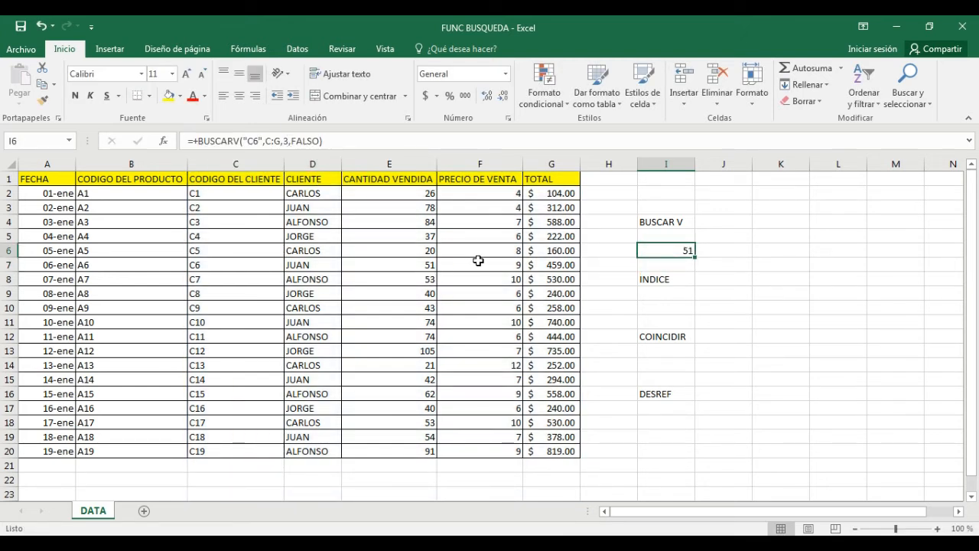
Change the column index of the BUSCARV formula in I6 to 4 for the sale price.
double_click(285, 141)
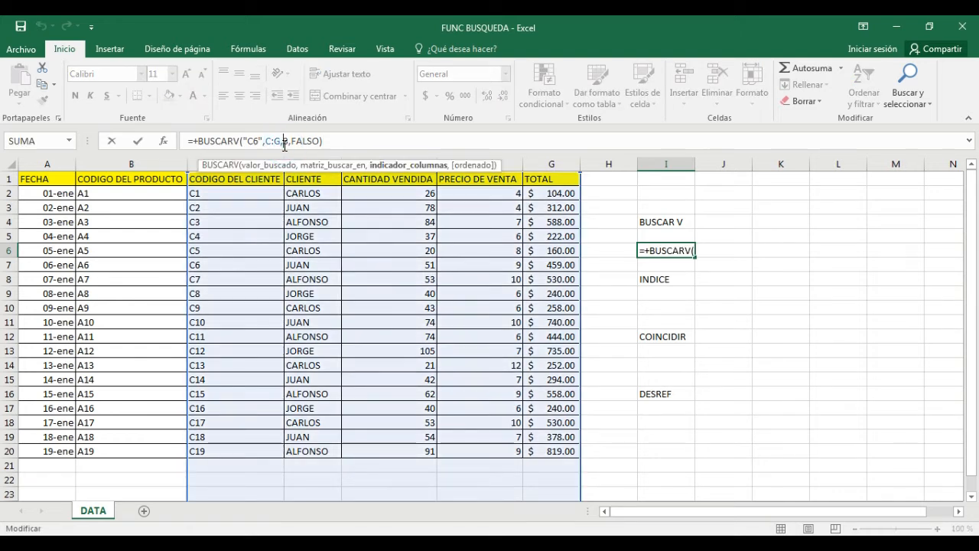
text(4)
key(Return)
key(Up)
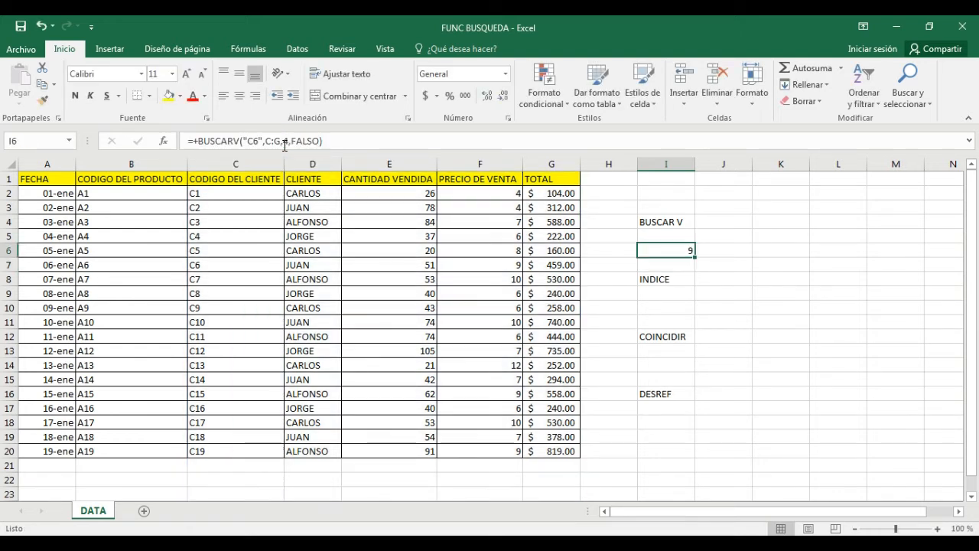
Set the BUSCARV column index in I6 to 5 for the total, and dismiss the Windows colour scheme prompt.
double_click(284, 141)
text(5)
key(Return)
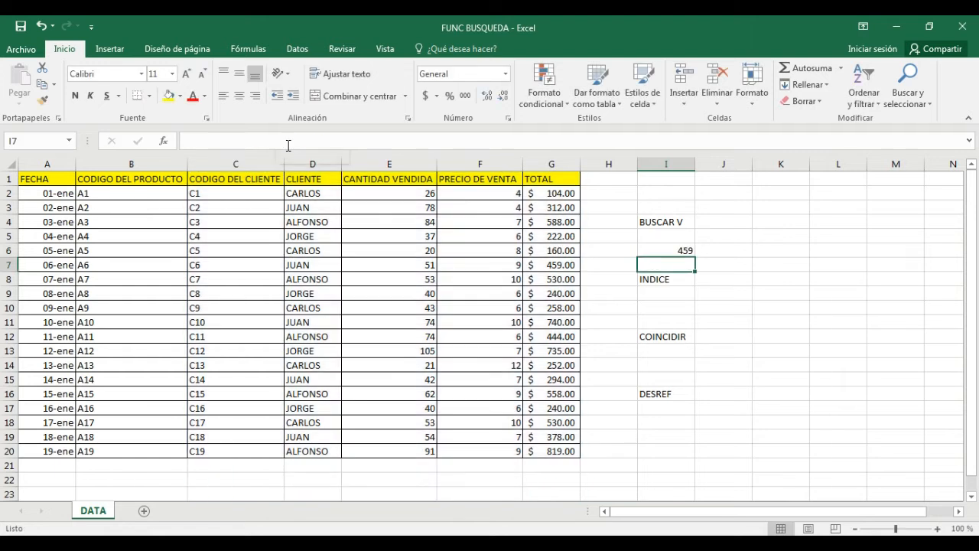
key(Up)
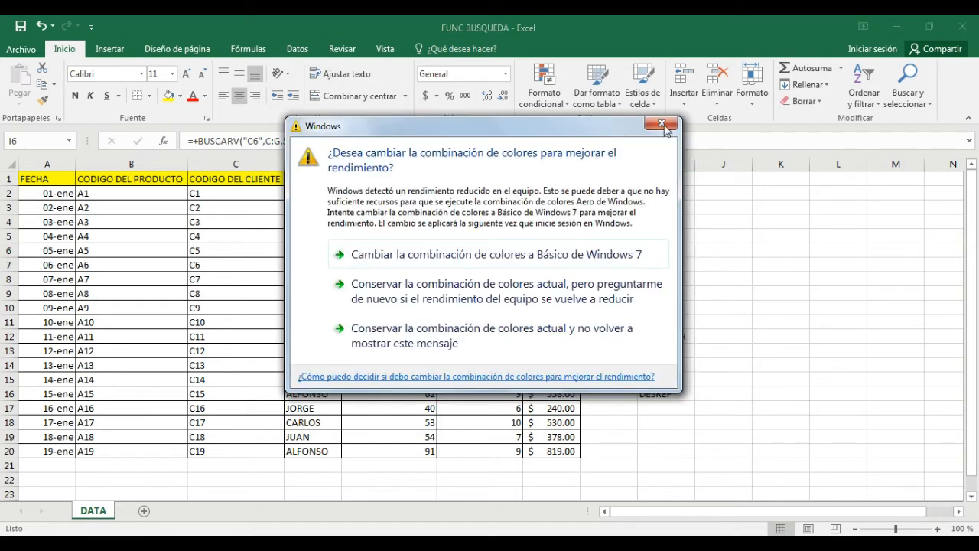
click(663, 125)
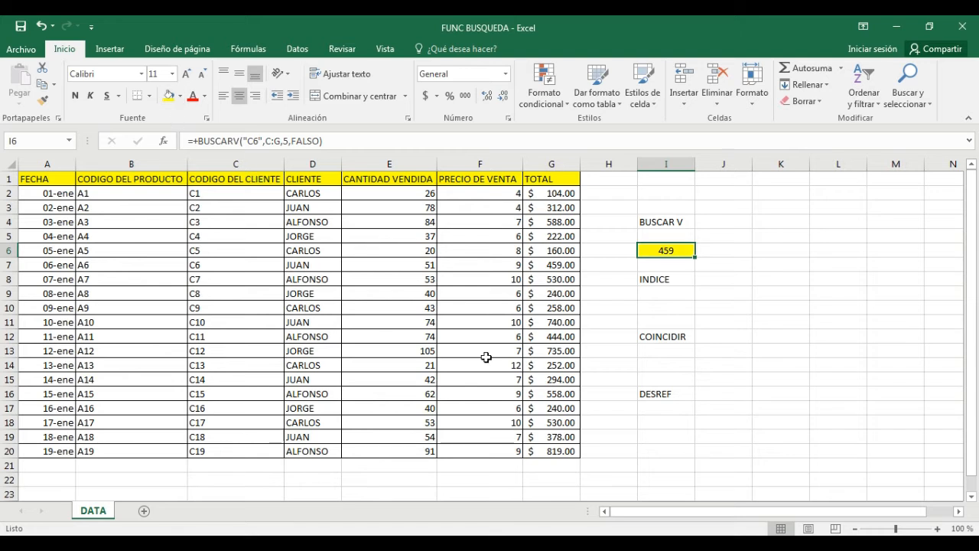
Enter an INDICE formula in I10 over columns A:G with row number 10 and column number 3.
key(Down)
key(Down)
key(Down)
key(Down)
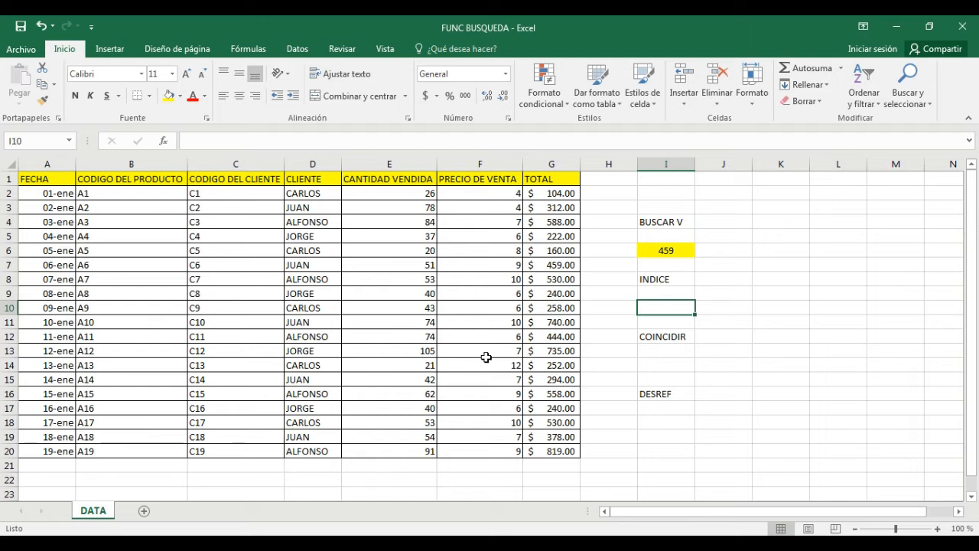
text(+BU)
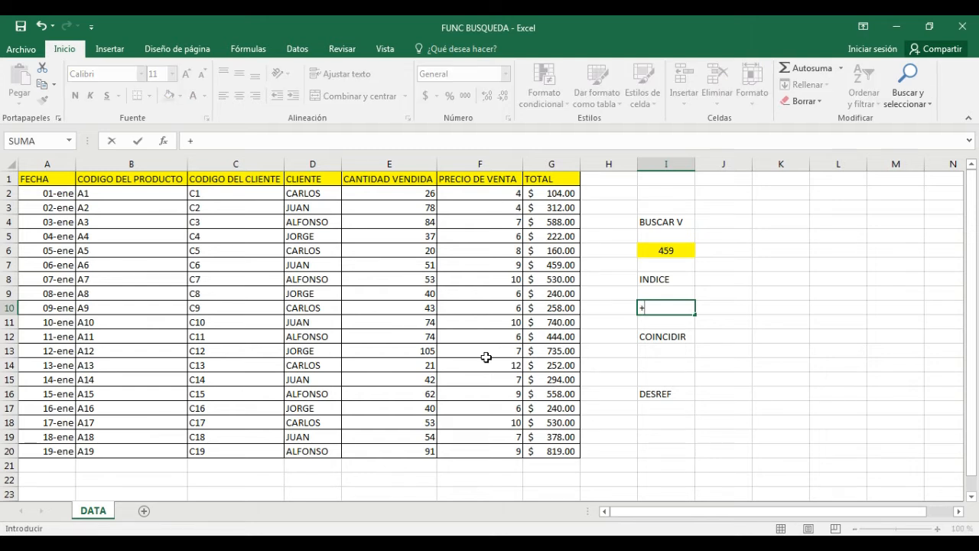
key(BackSpace)
key(BackSpace)
text(INDICE()
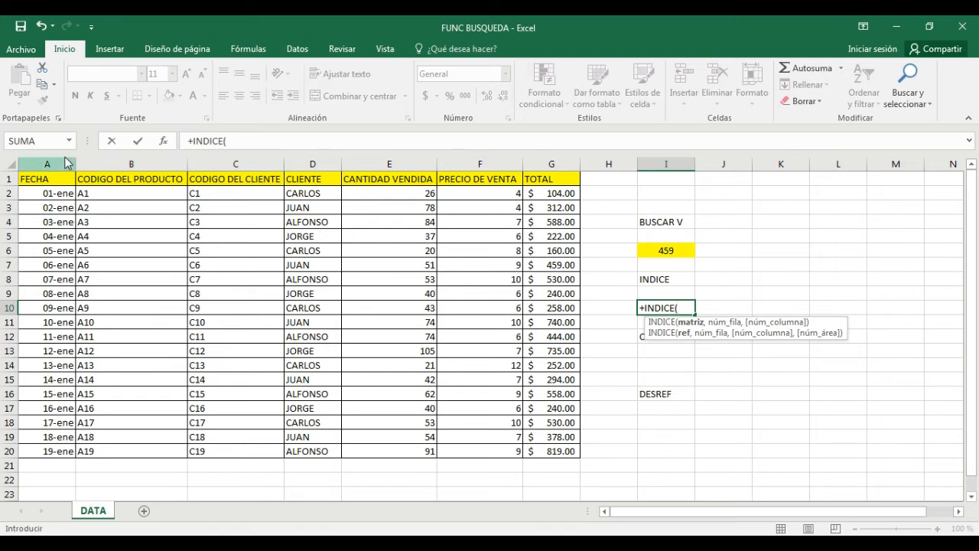
drag(67, 163, 570, 237)
text(,)
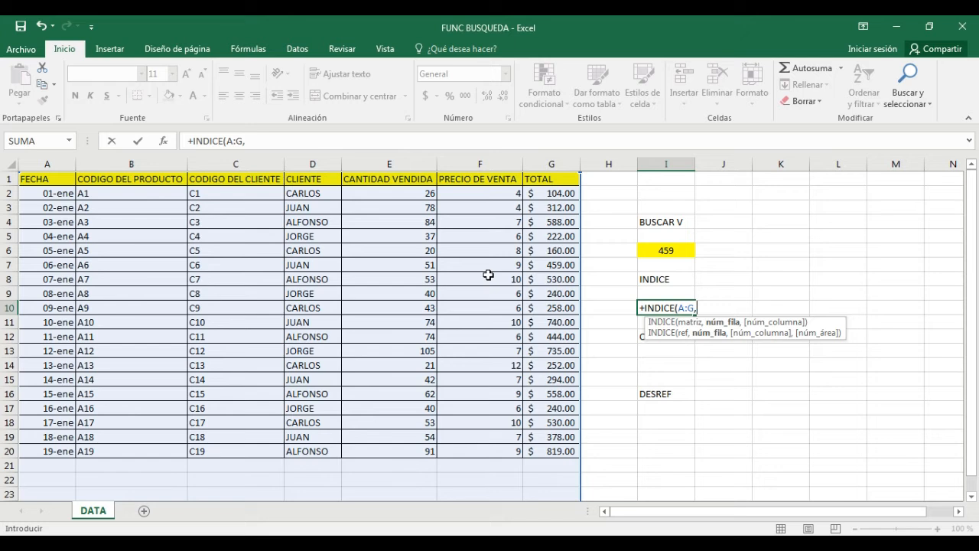
text(10,3)
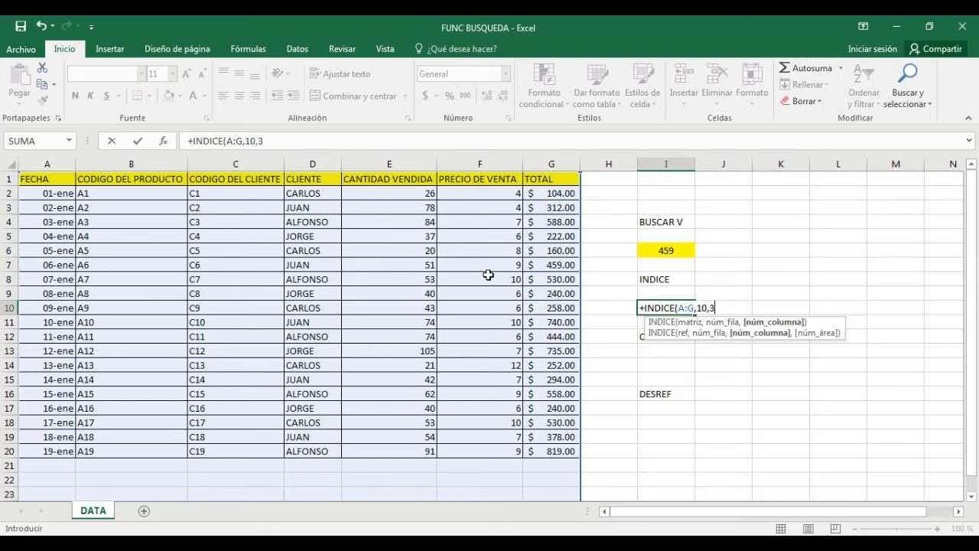
text())
key(Return)
Fill the INDICE result cell I10 with yellow and center its contents horizontally.
key(Up)
click(169, 96)
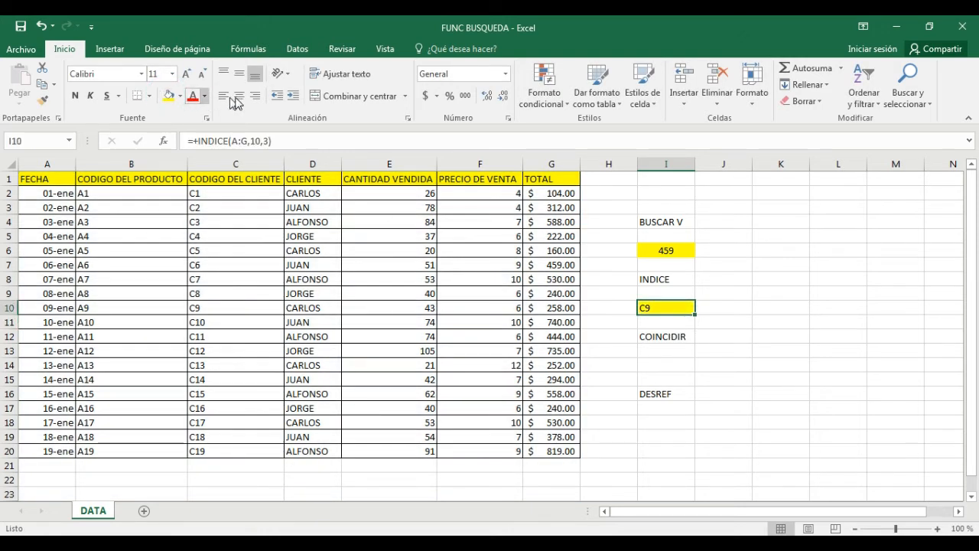
click(239, 95)
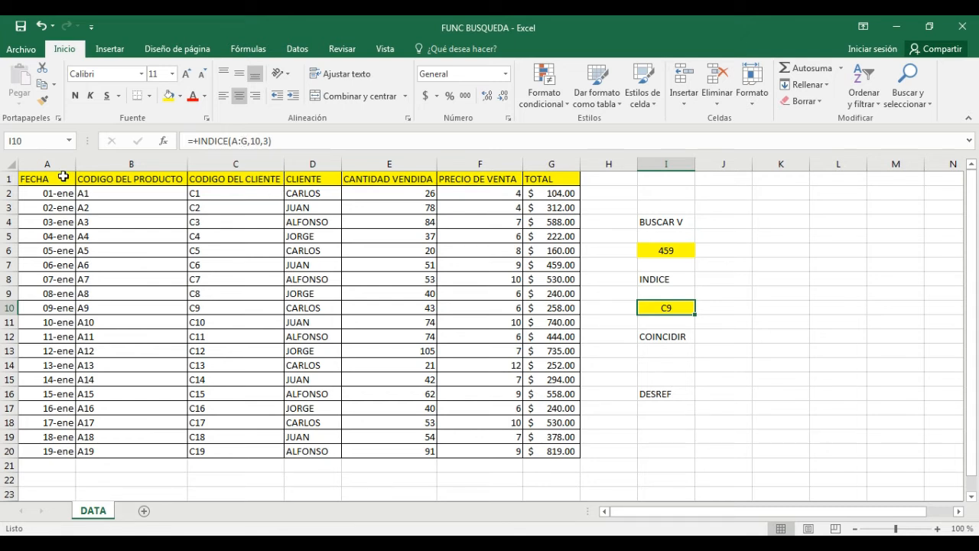
Check the INDICE formula in I10 against row 10 of the table, starting from the FECHA column.
click(62, 177)
key(Down)
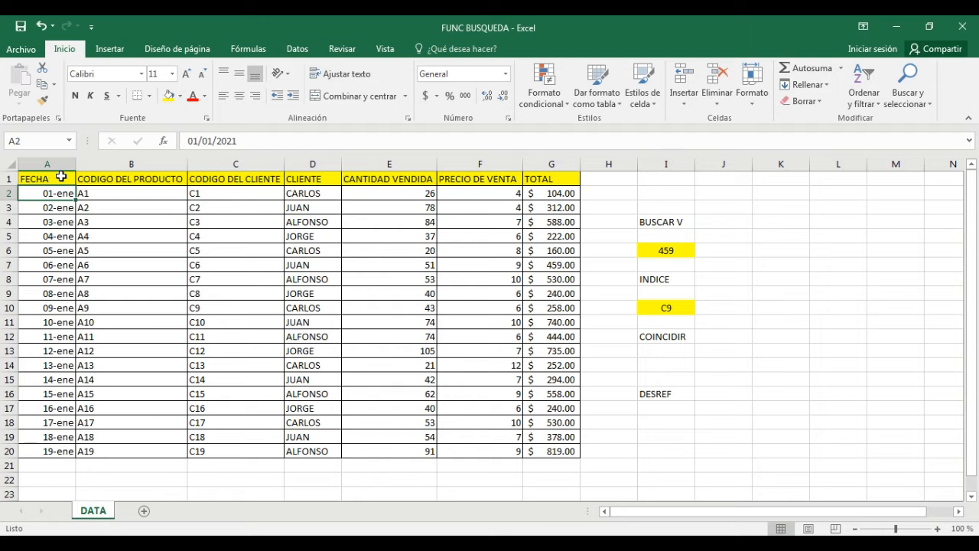
click(48, 265)
click(44, 307)
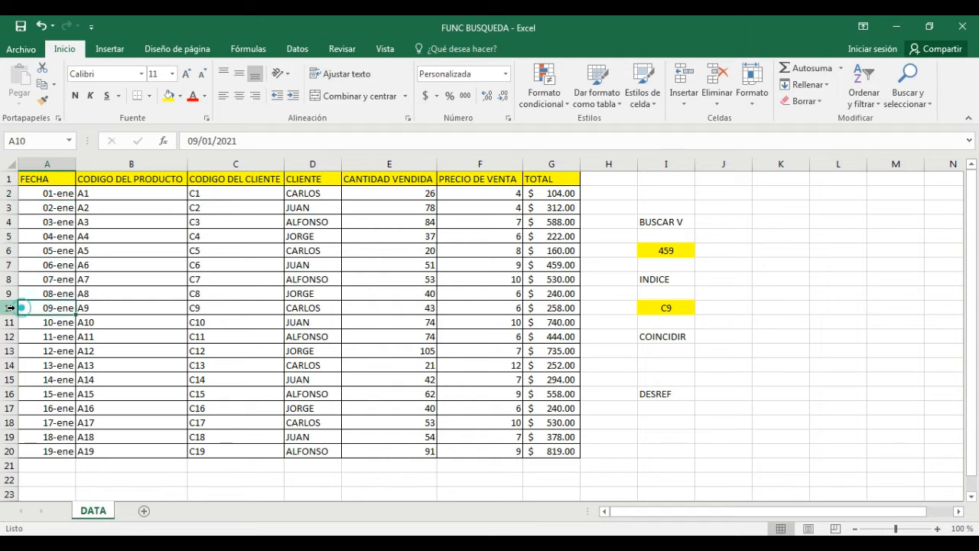
click(9, 307)
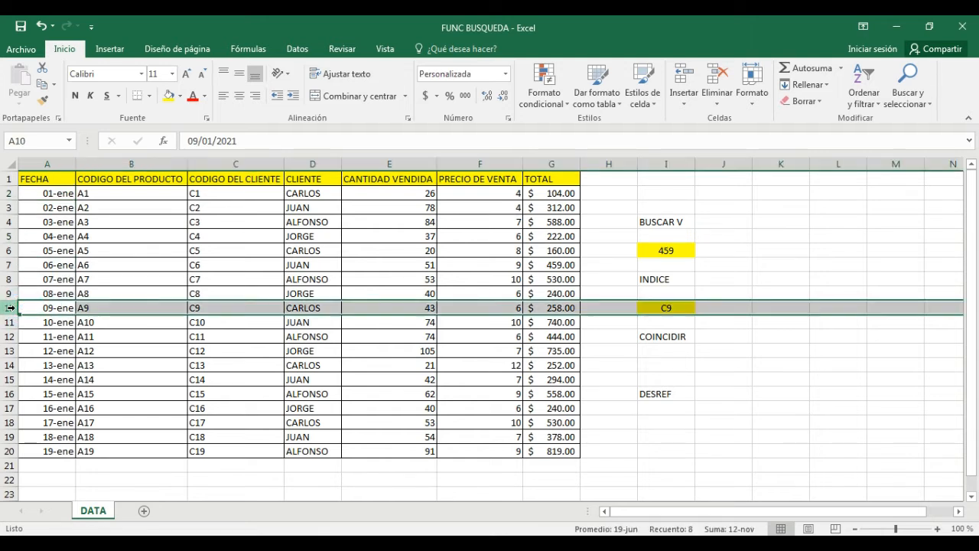
click(681, 306)
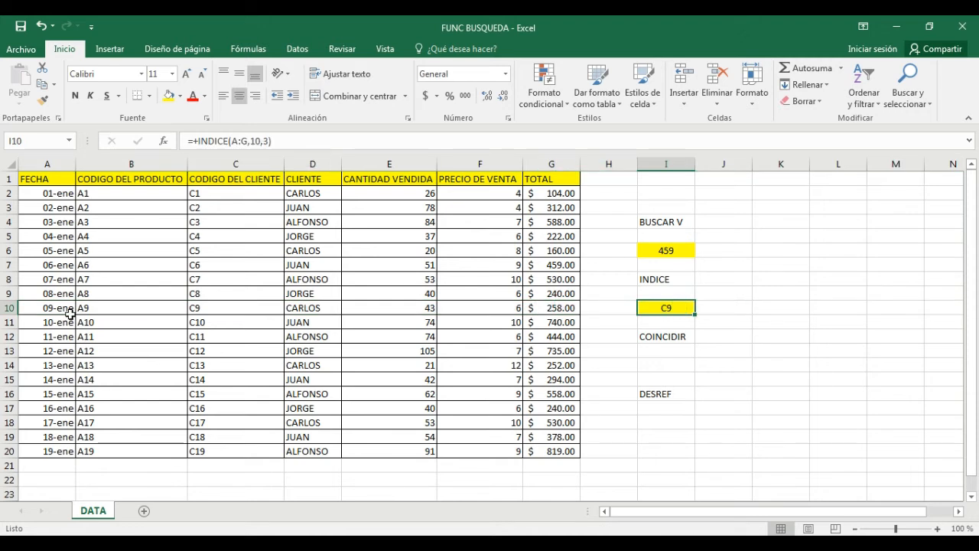
click(44, 305)
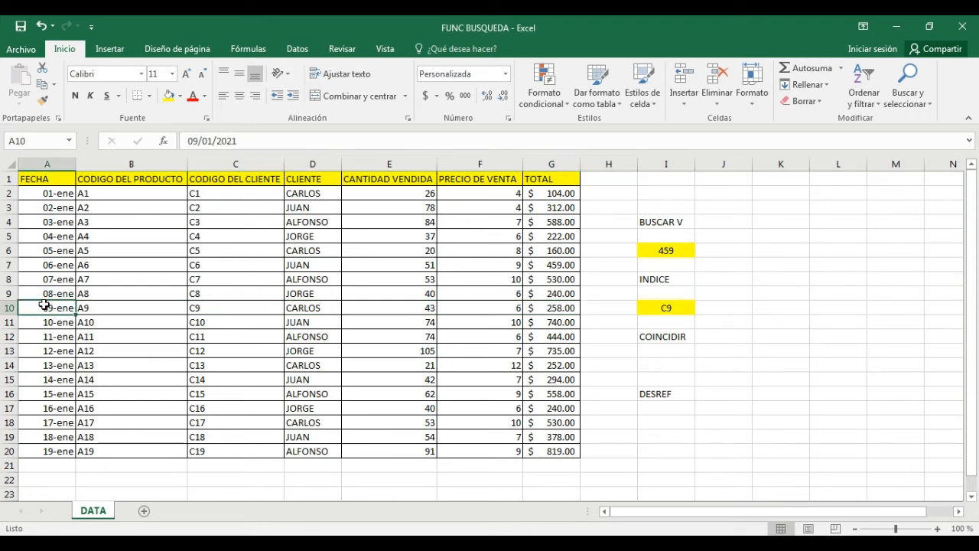
Highlight cell C10 in yellow and compare it with the INDICE formula in I10.
key(Right)
key(Right)
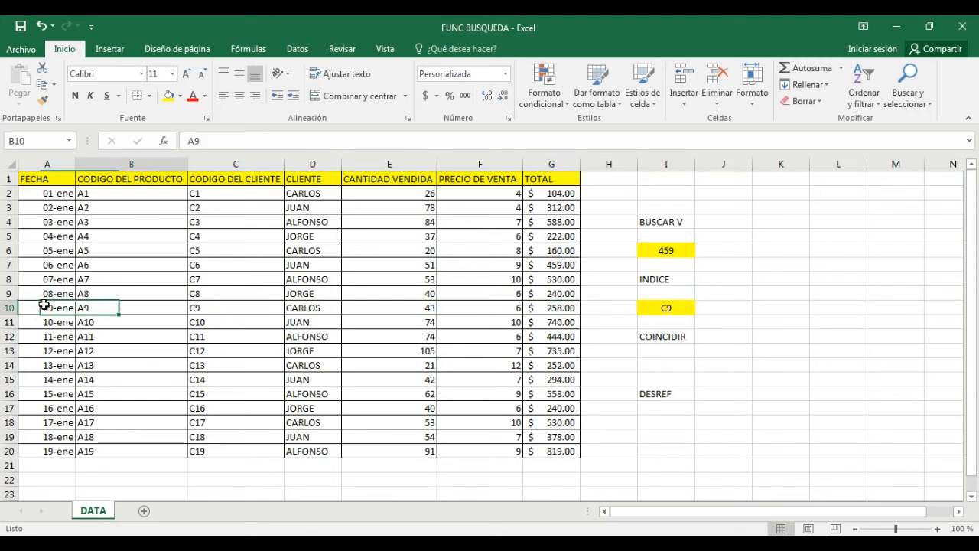
click(170, 97)
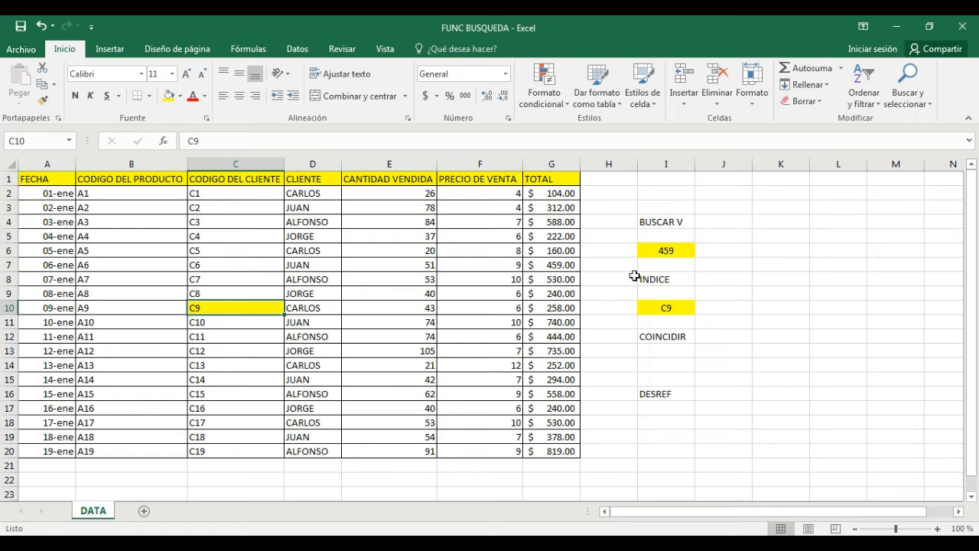
click(670, 306)
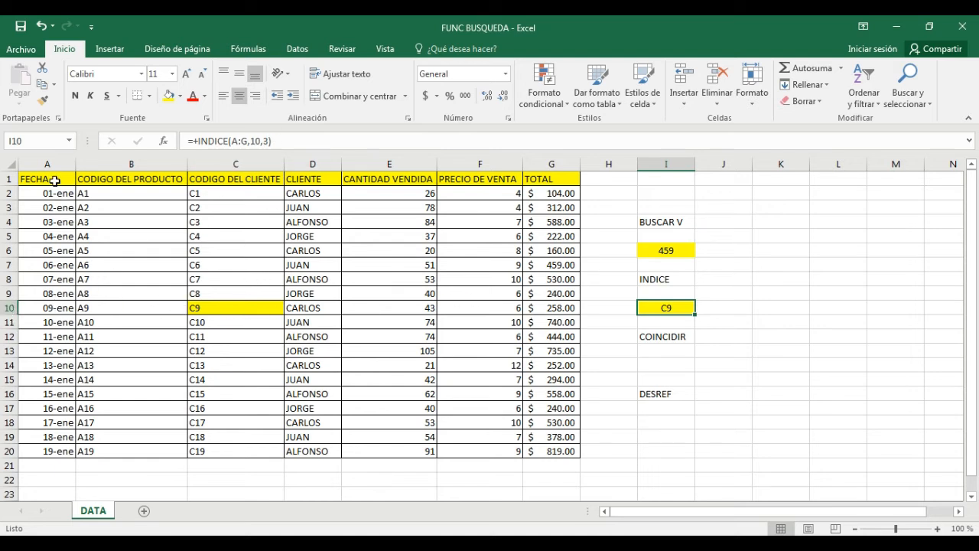
click(223, 305)
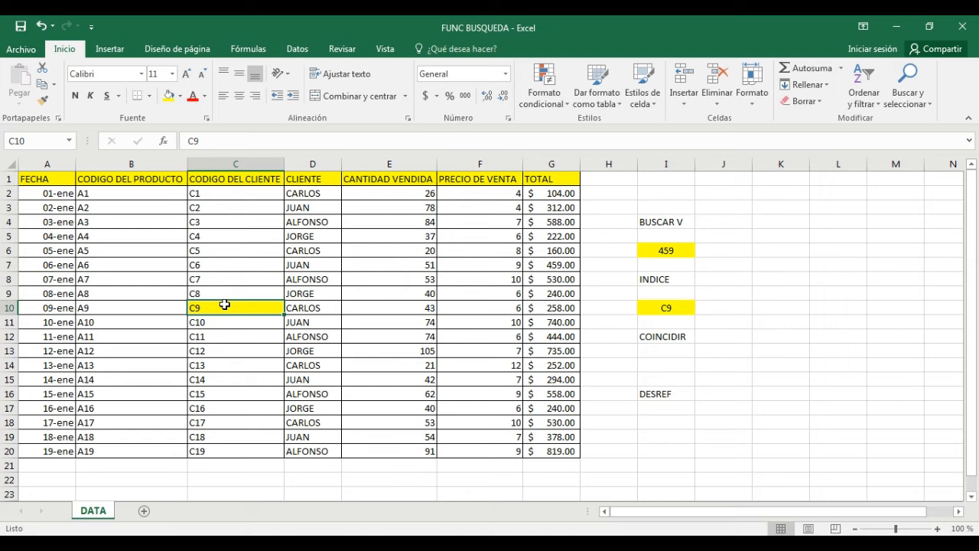
Center the DESREF label in I16 and remove the fill color from C10.
click(658, 397)
click(239, 96)
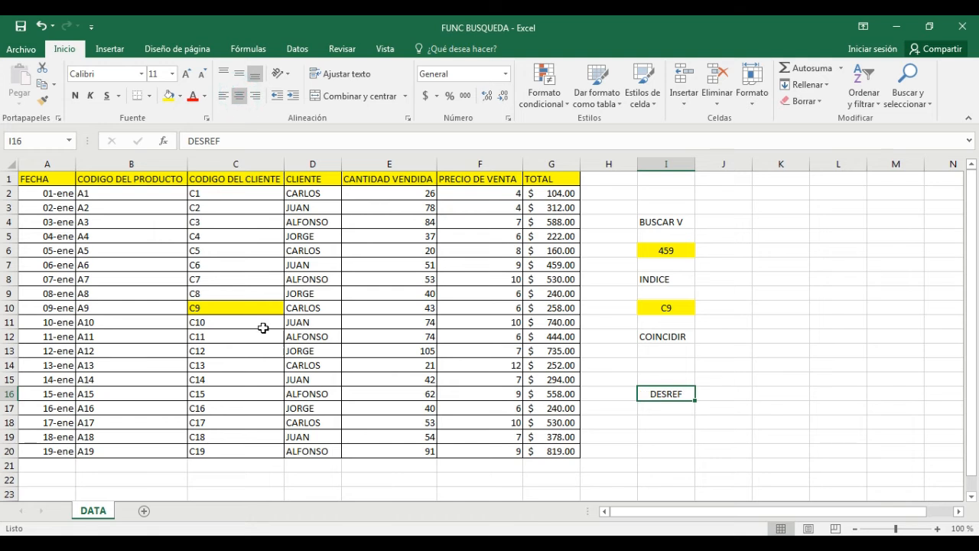
click(253, 307)
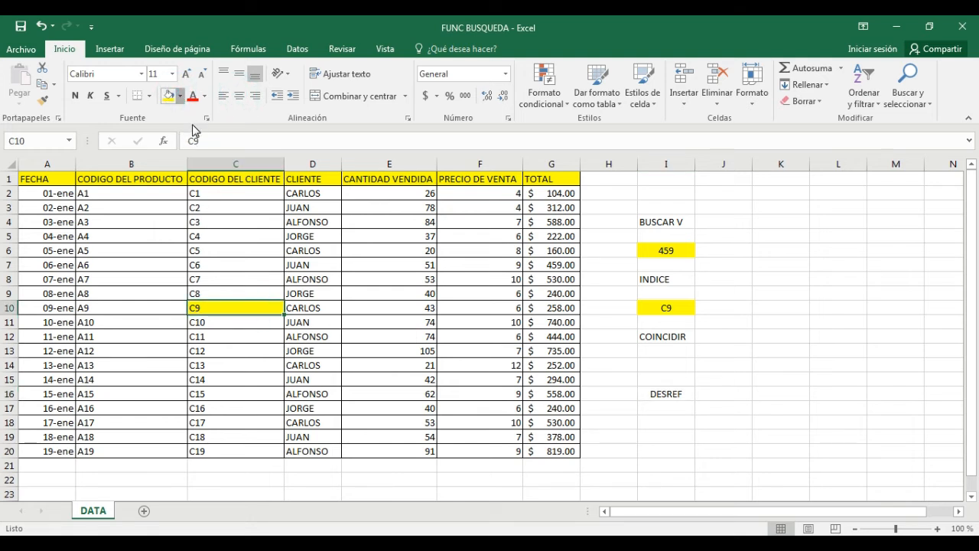
click(180, 95)
click(221, 223)
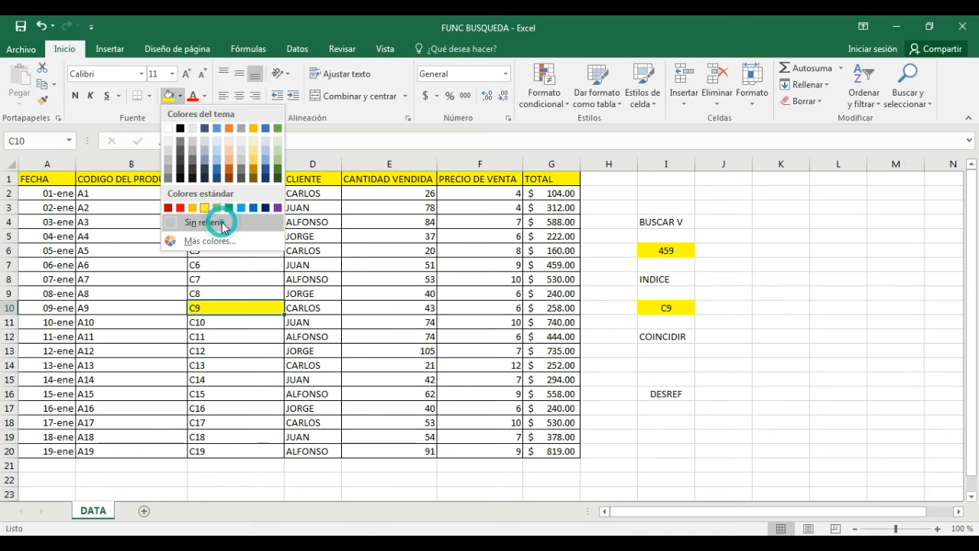
Enter a COINCIDIR formula in I14 that looks for 51 in column E with exact match type 0.
click(652, 355)
click(656, 362)
text(+COI)
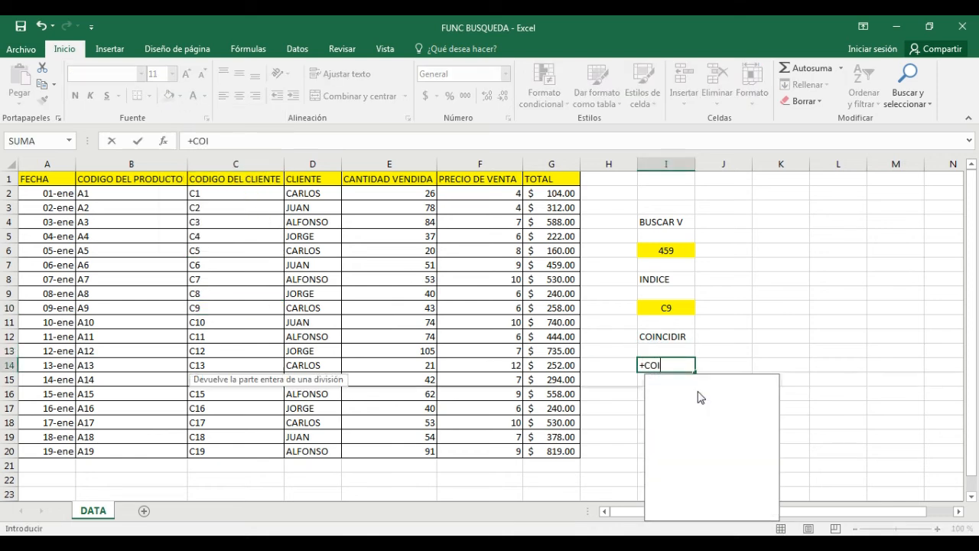
key(Tab)
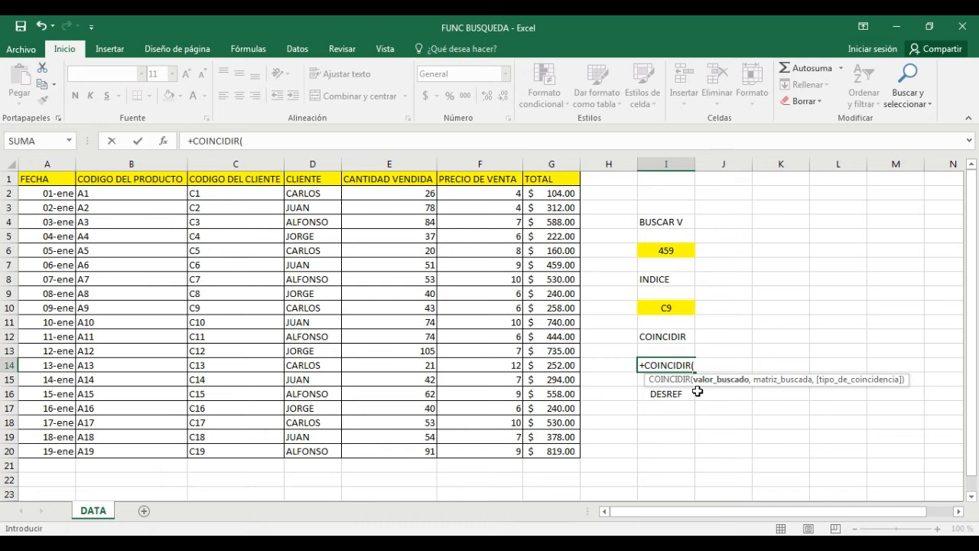
text(51)
text(,)
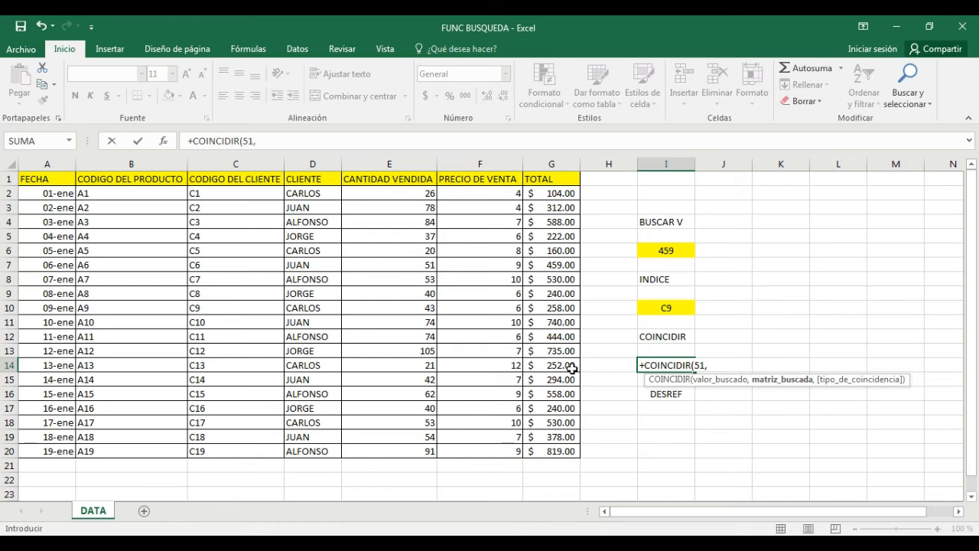
click(390, 159)
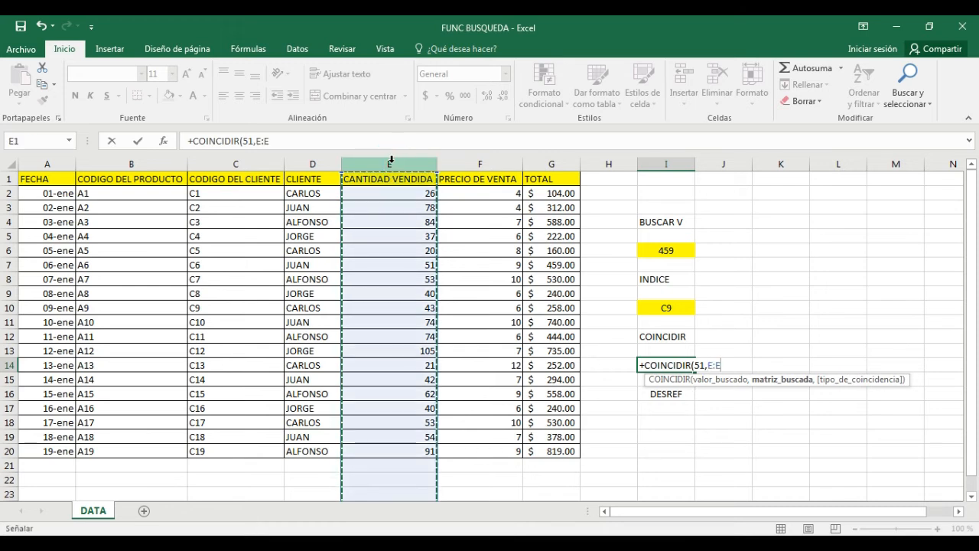
text(,)
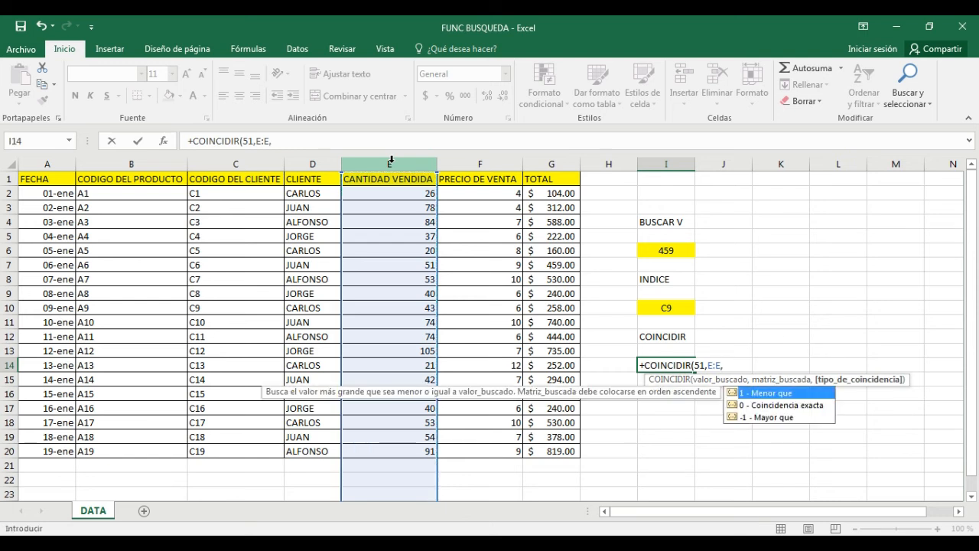
text(0))
key(Return)
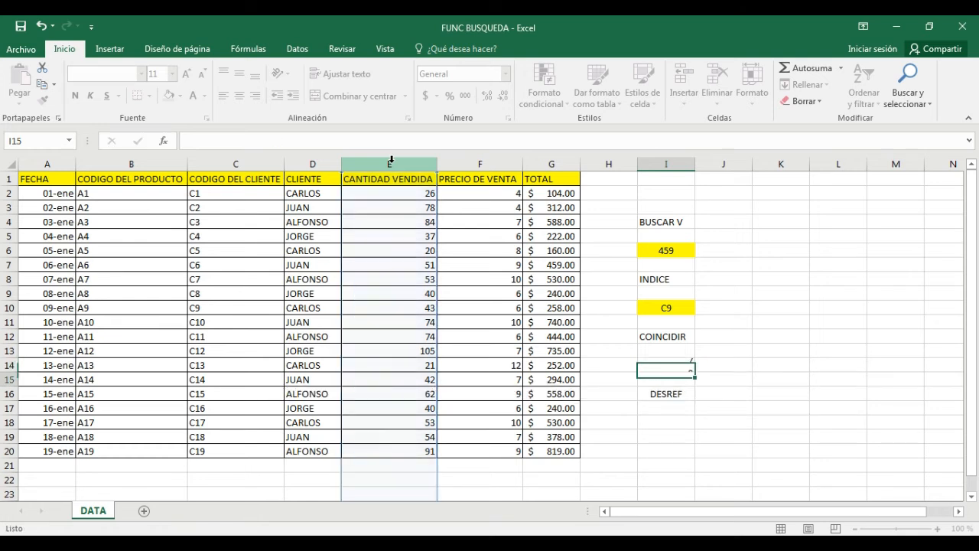
Center the COINCIDIR result in I14 horizontally and fill the cell with yellow.
key(Up)
click(239, 95)
click(181, 98)
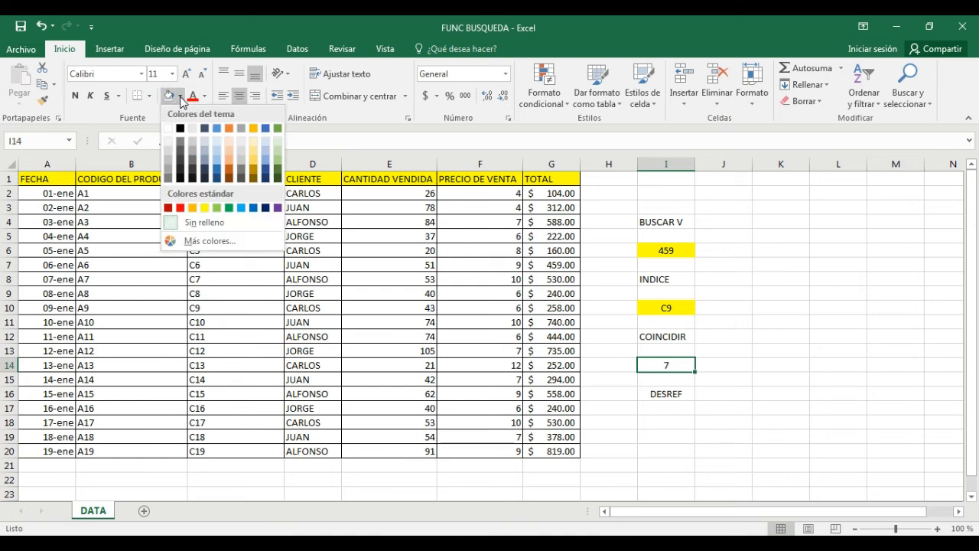
click(204, 208)
click(216, 207)
click(205, 208)
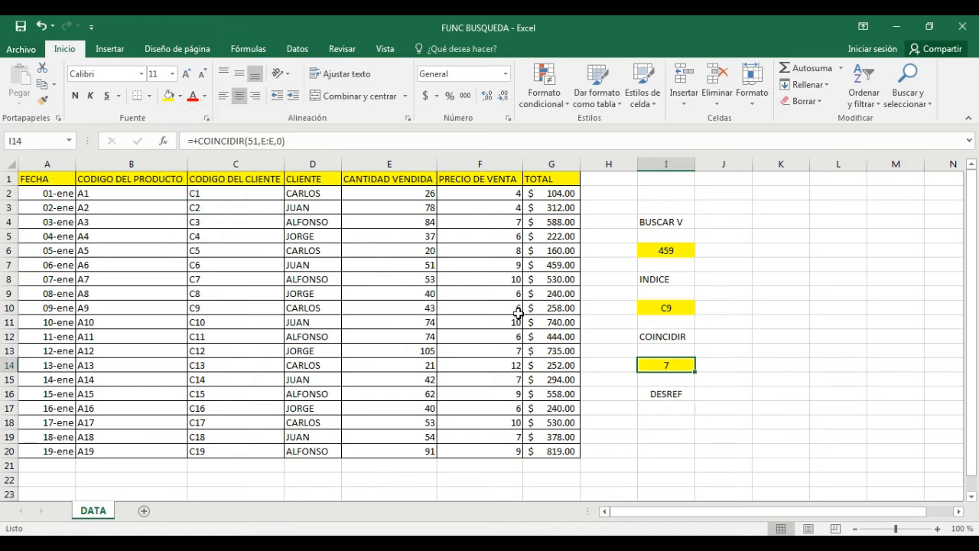
Check the position of 51 in the CANTIDAD VENDIDA column by counting the cells from the header down to E7.
click(427, 267)
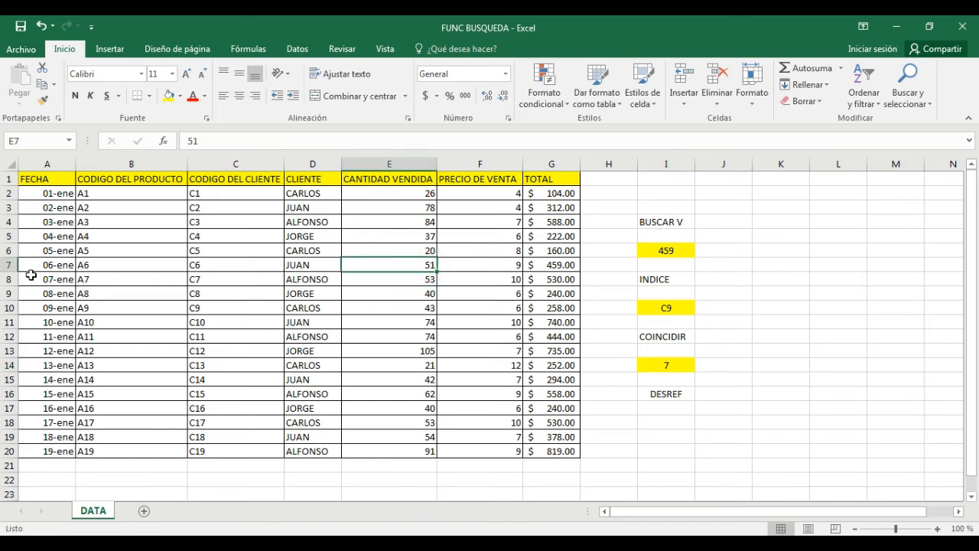
key(Up)
key(Up)
key(Up)
key(Up)
key(Up)
key(Up)
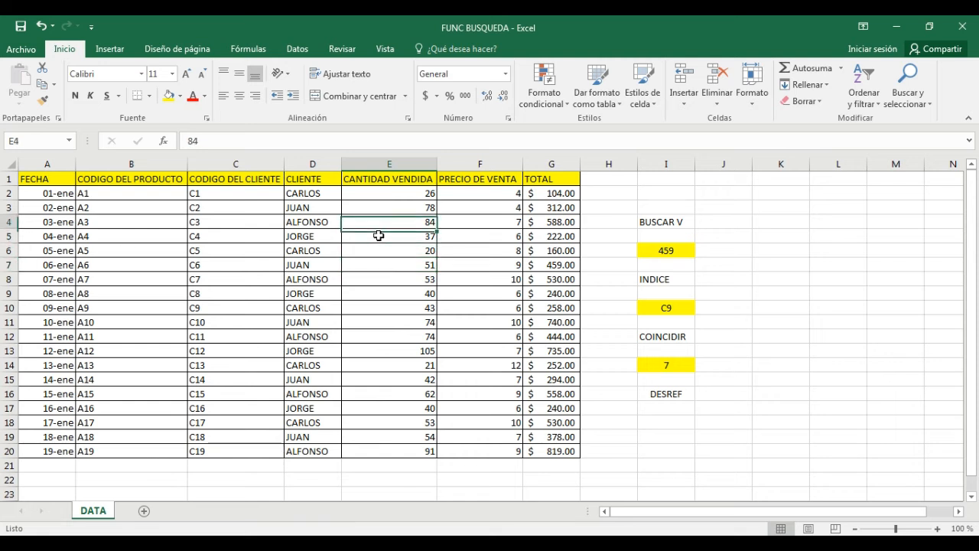
key(shift+Down)
key(shift+Down)
key(shift+Down)
key(shift+Down)
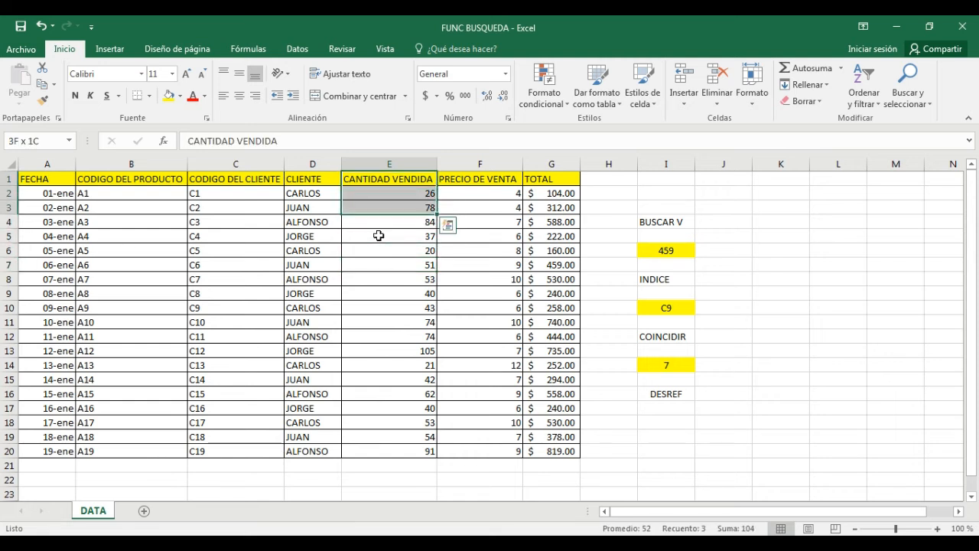
key(shift+Down)
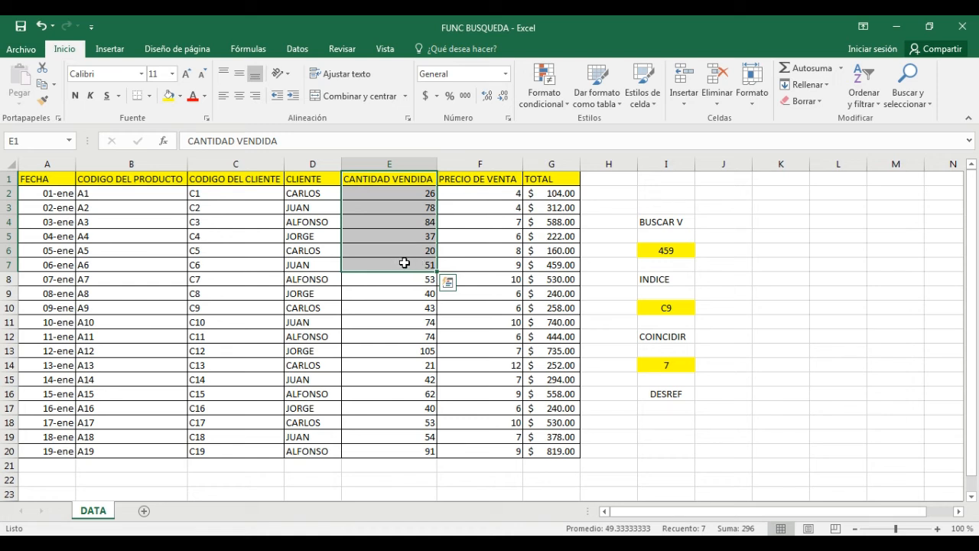
Change the lookup value of the COINCIDIR formula in I14 to 91.
click(668, 367)
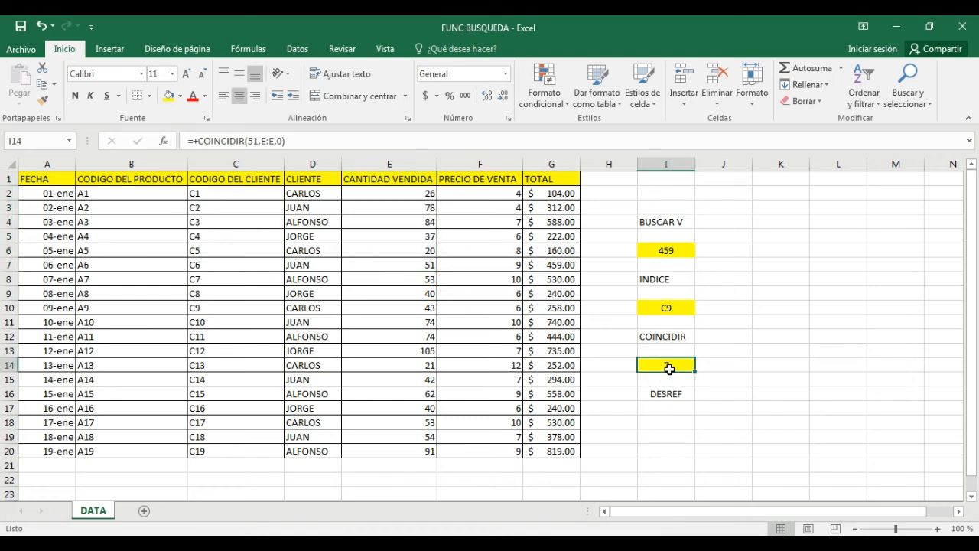
click(255, 144)
key(BackSpace)
text(9)
key(Return)
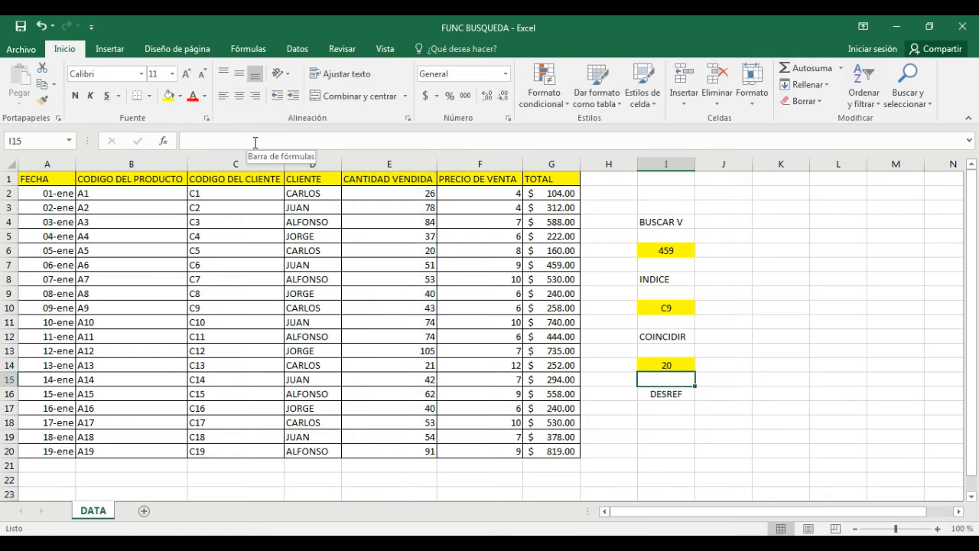
key(Up)
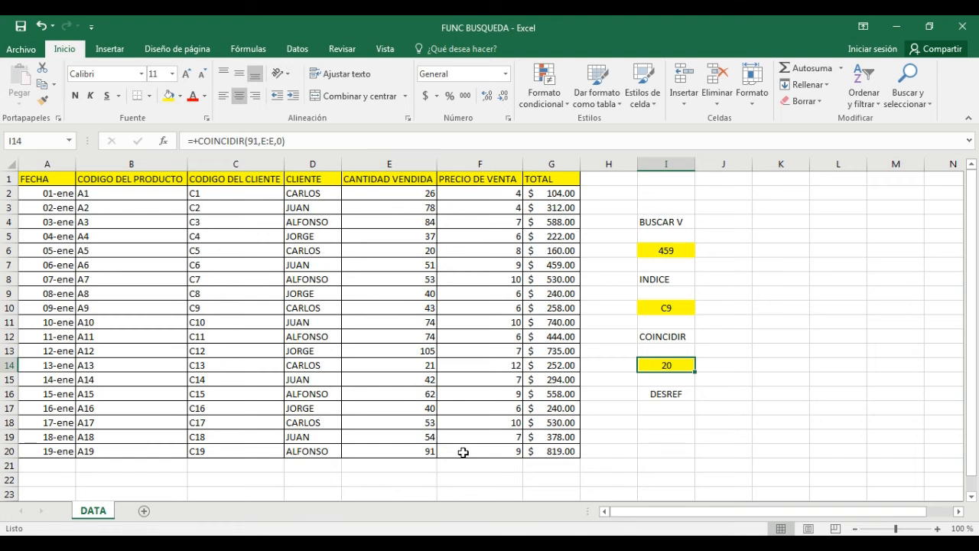
Enter a DESREF formula in I18 with B7 as the reference, offset by 3 rows and 2 columns.
key(Down)
key(Down)
key(Down)
key(Down)
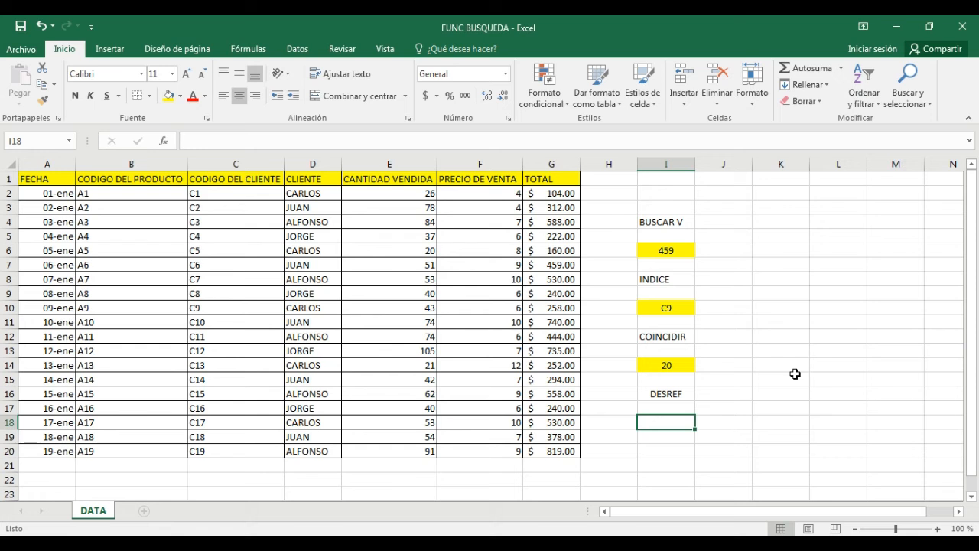
text(+DESR)
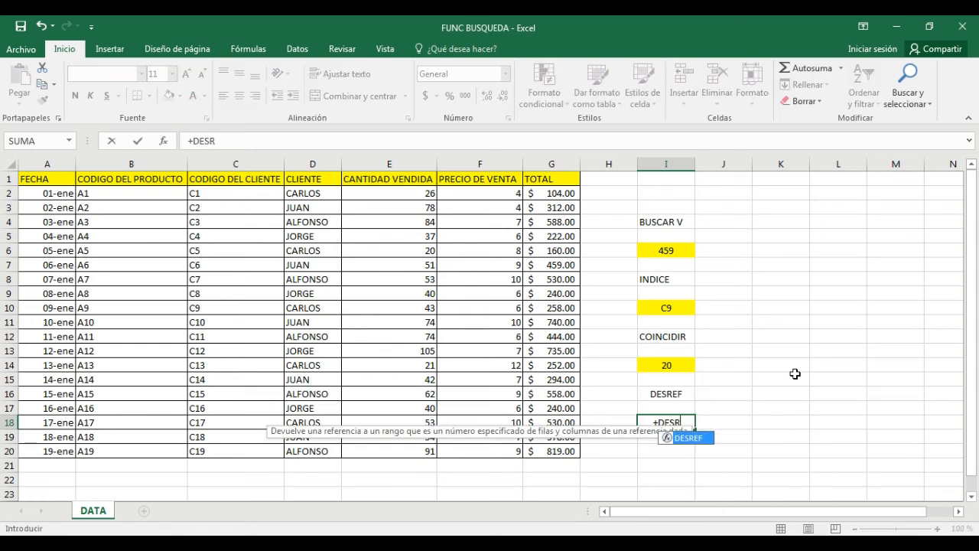
key(Tab)
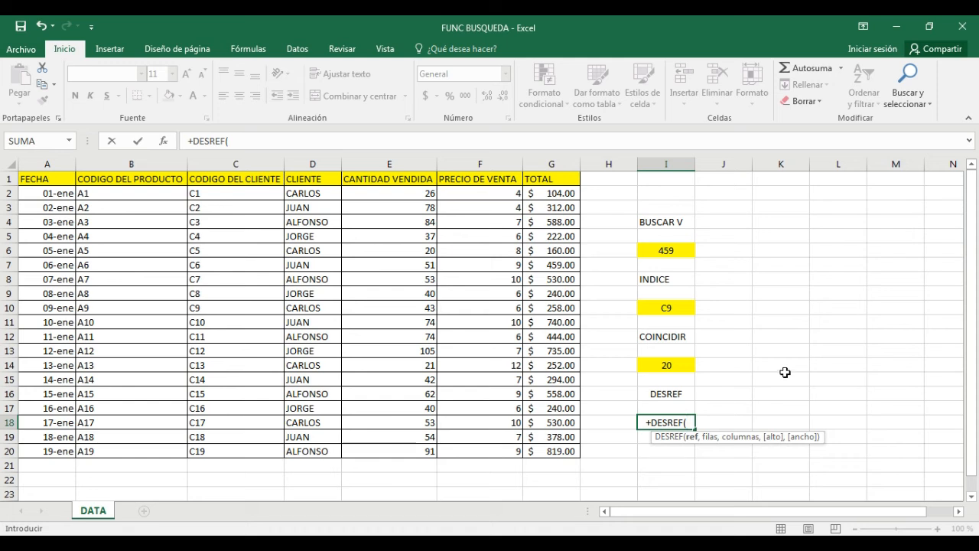
click(125, 263)
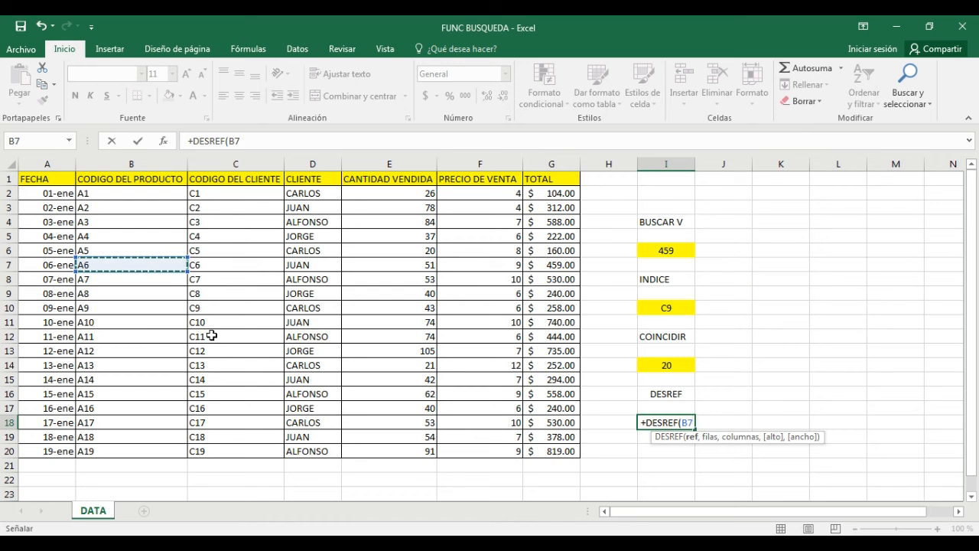
text(,)
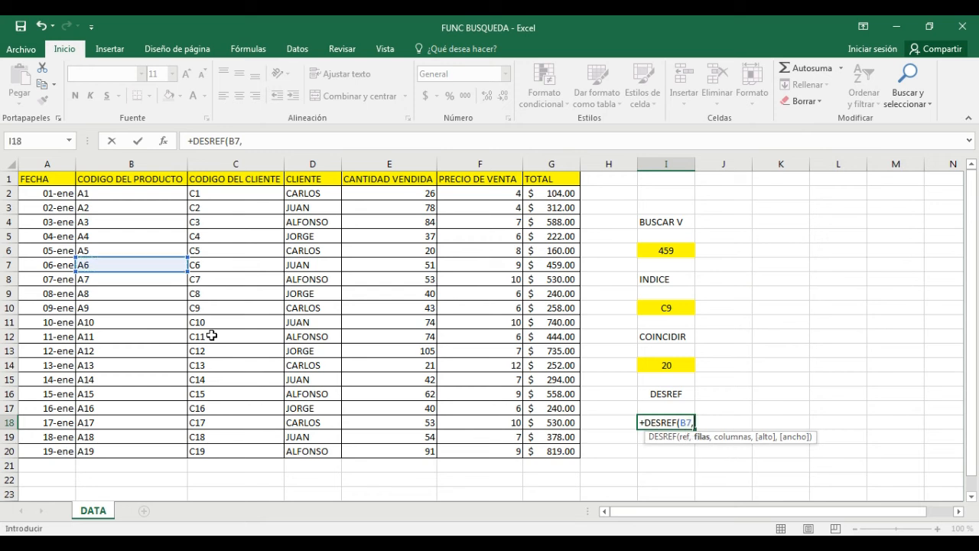
text(3,)
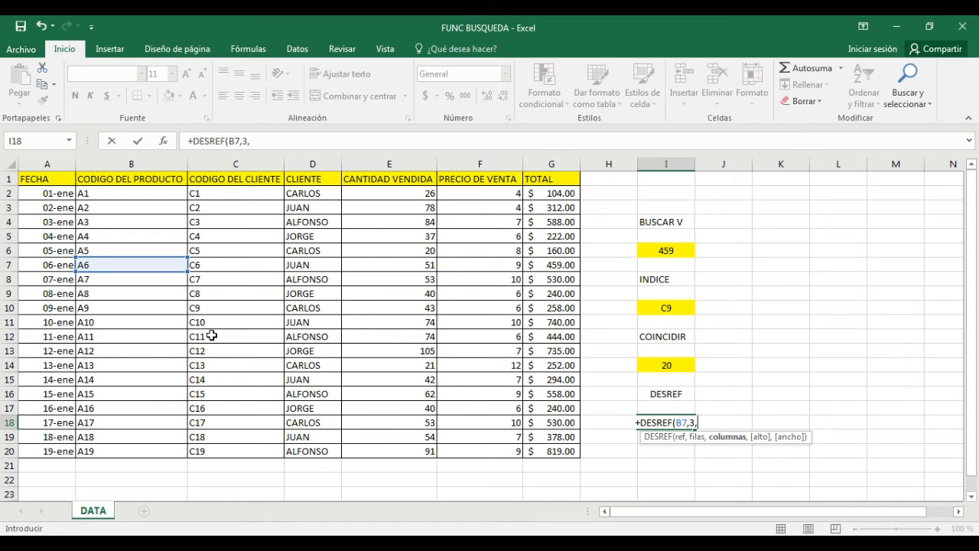
text(2)
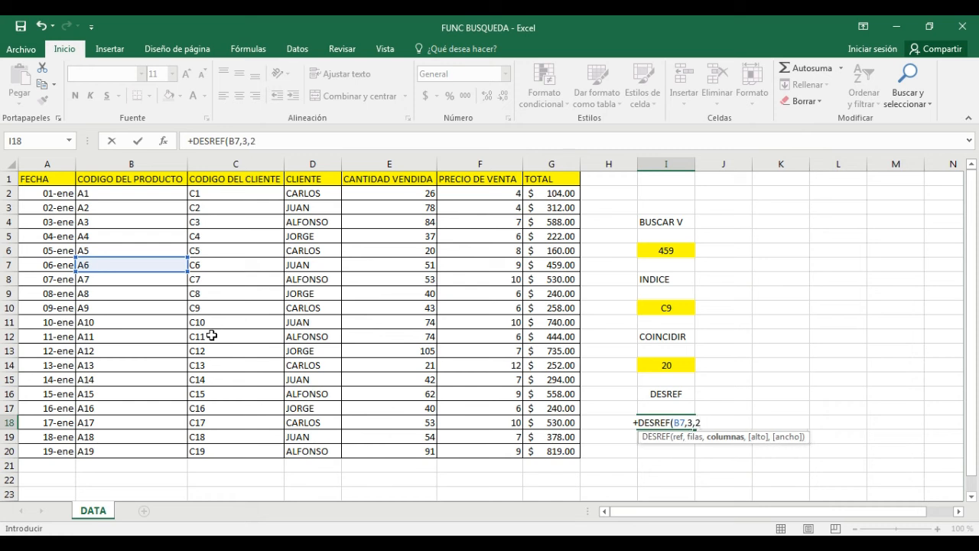
key(Return)
key(Up)
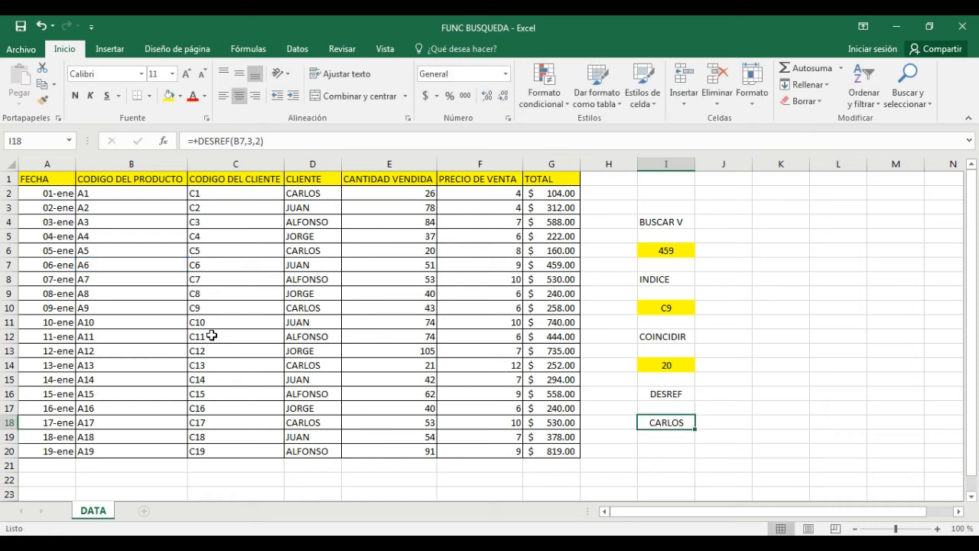
Review the B7 reference and offsets of the DESREF formula in I18, and fill the cell with yellow.
key(F2)
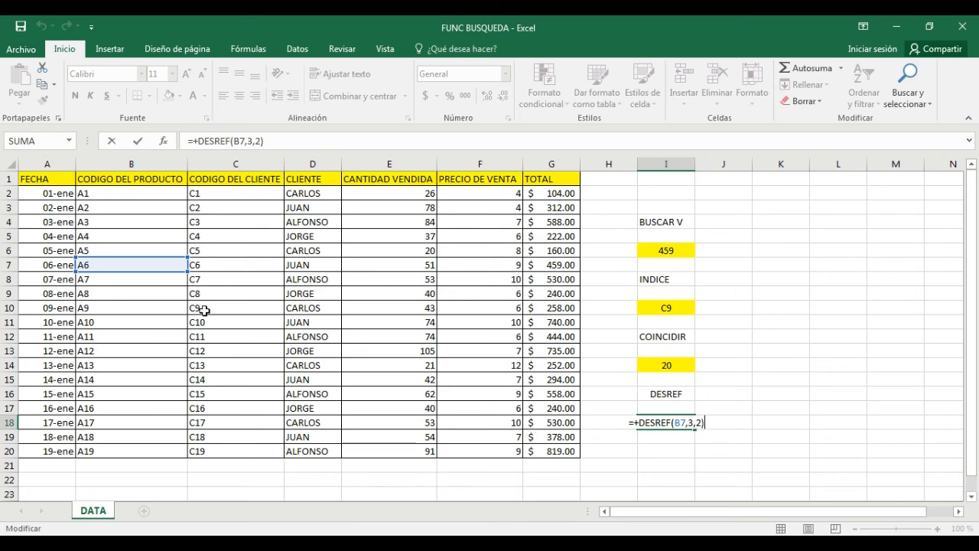
key(ctrl+Return)
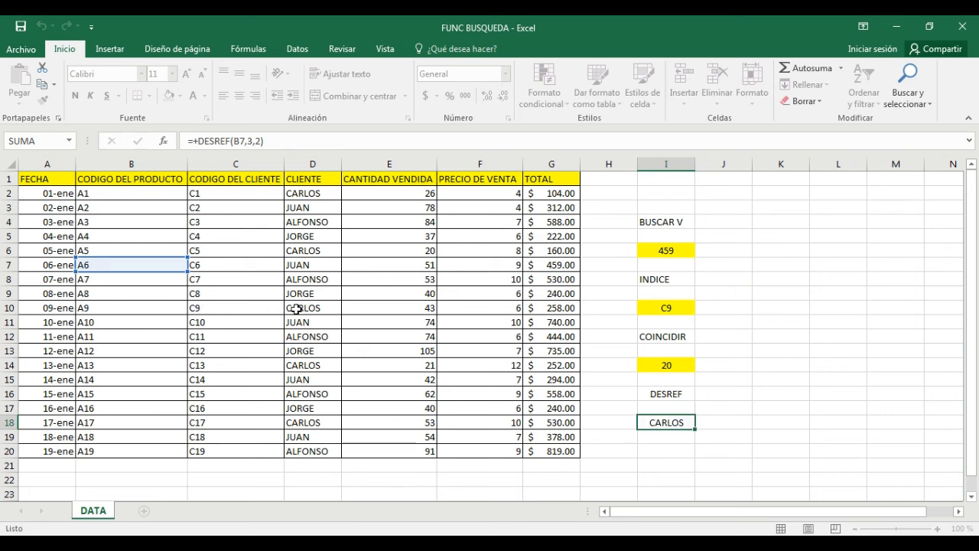
key(F2)
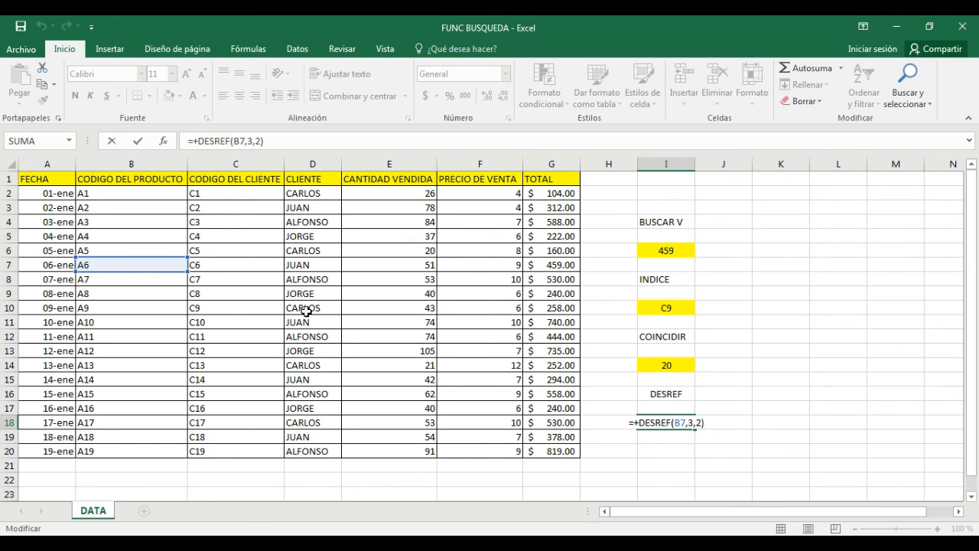
key(ctrl+Return)
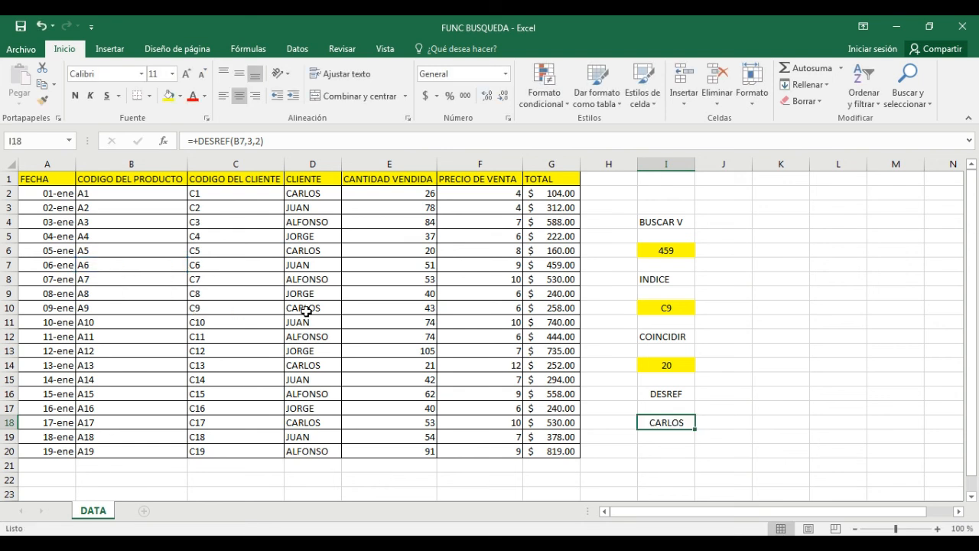
click(168, 96)
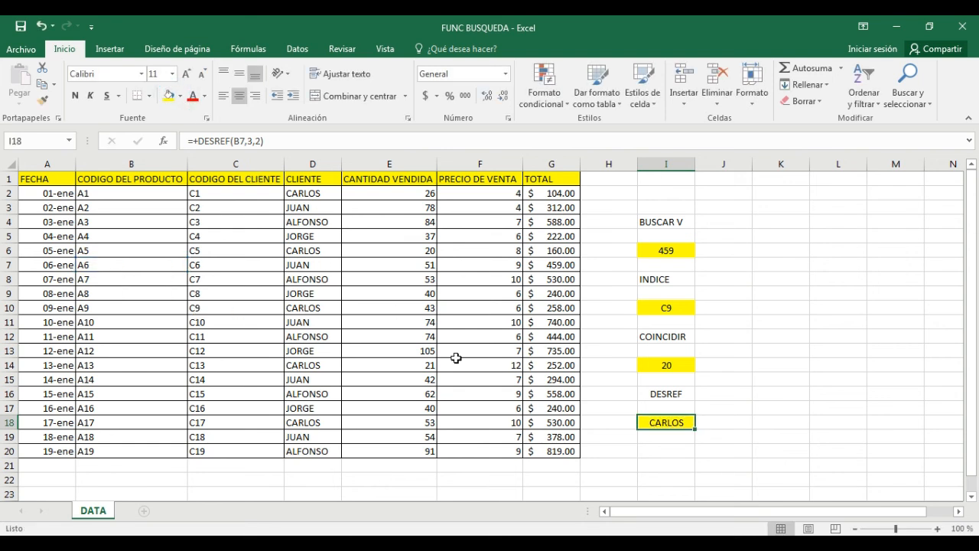